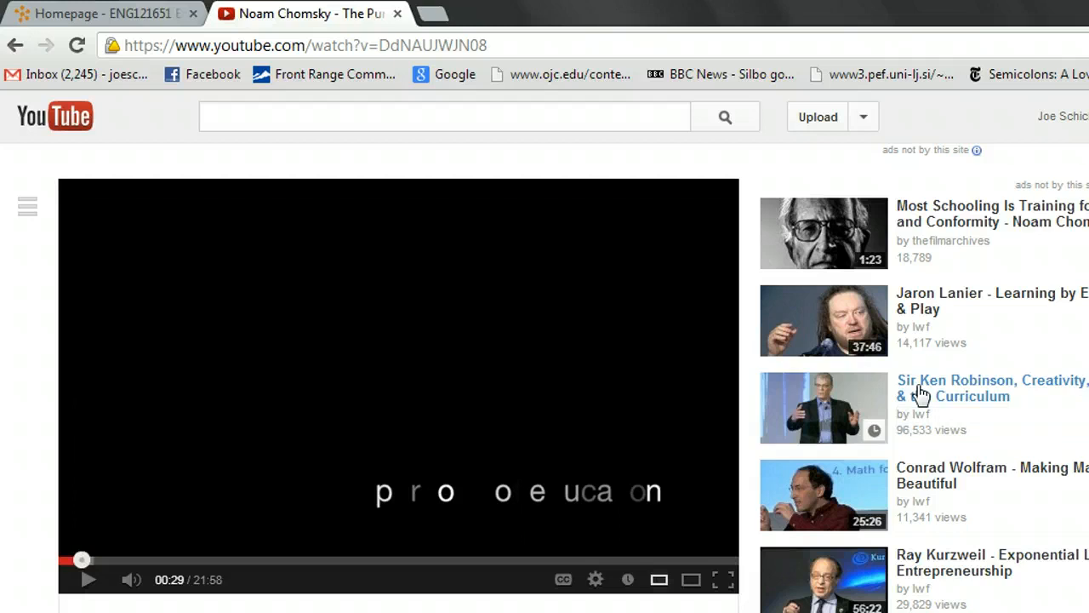
# Play the Noam Chomsky education video in 720p quality and pause it shortly before the one-minute mark
pyautogui.click(88, 578)
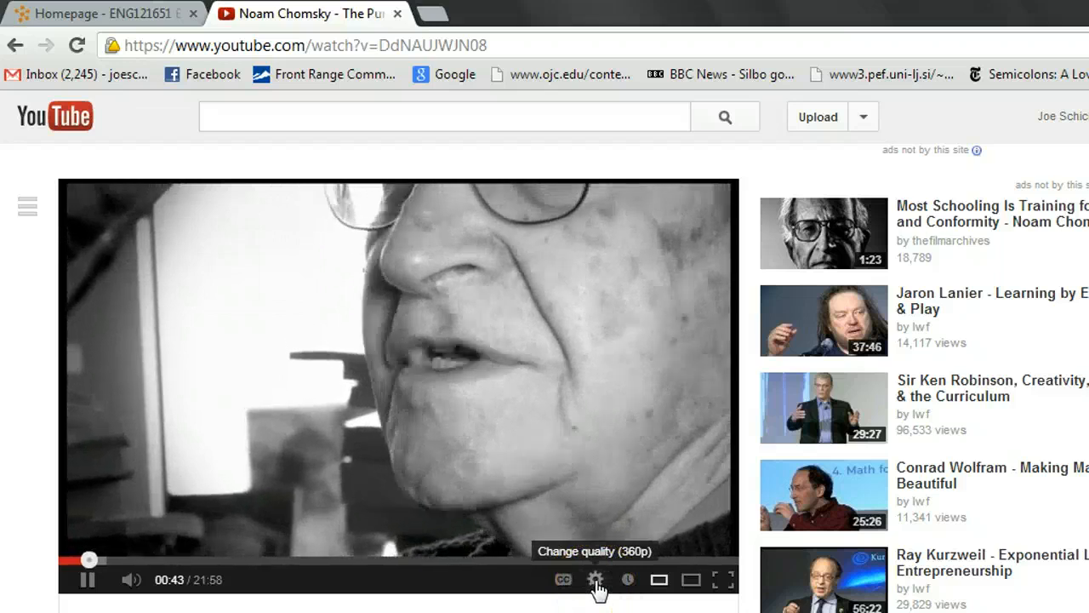
pyautogui.click(596, 580)
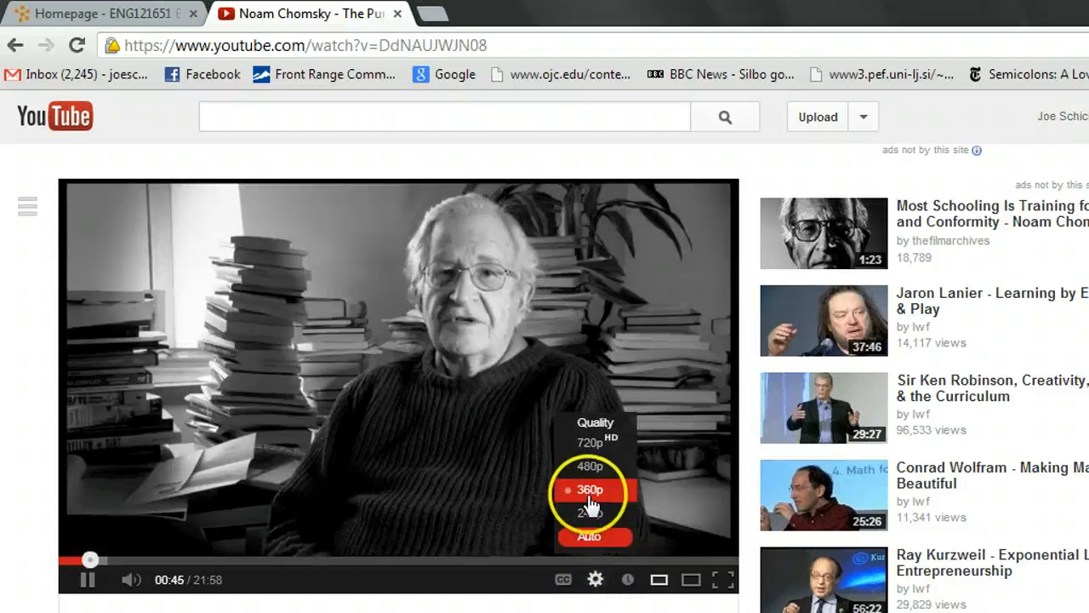
pyautogui.click(590, 444)
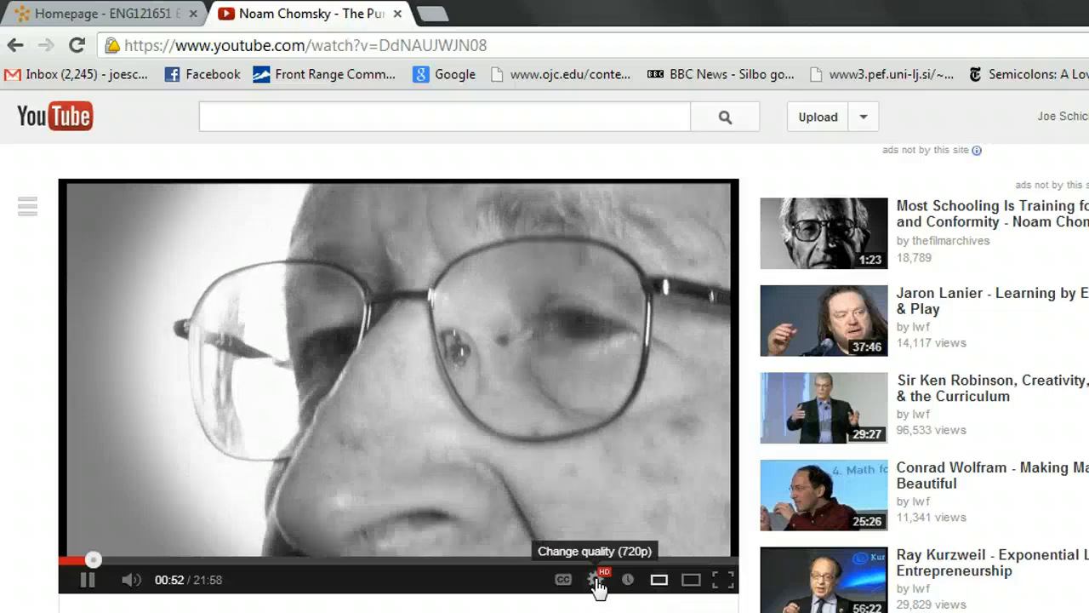
pyautogui.click(86, 580)
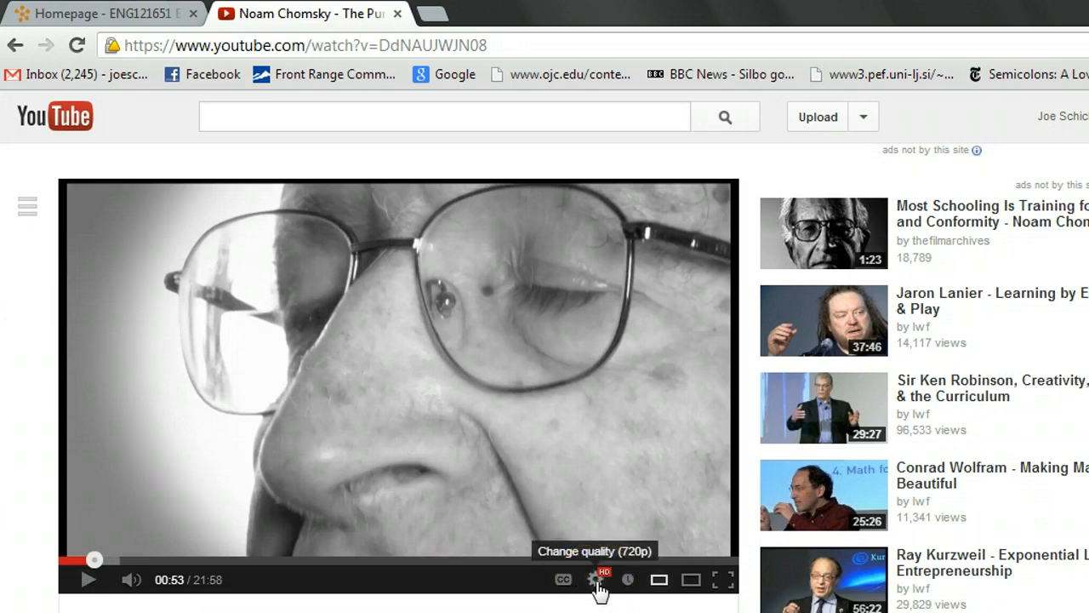
# Switch to Microsoft Office Word 2007 by launching it with a new blank document
pyautogui.click(21, 612)
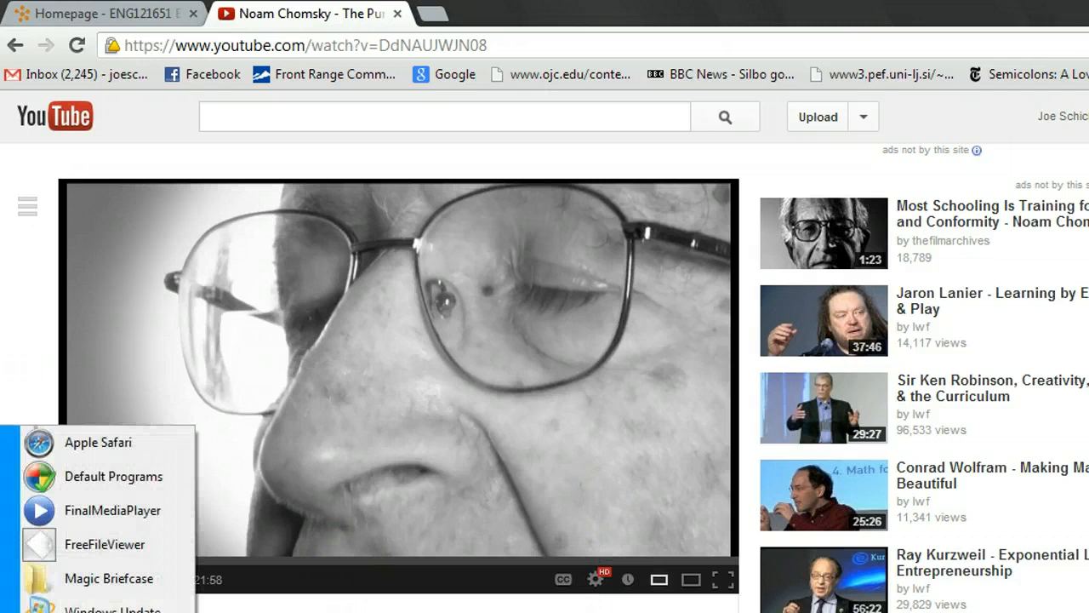
pyautogui.press('Escape')
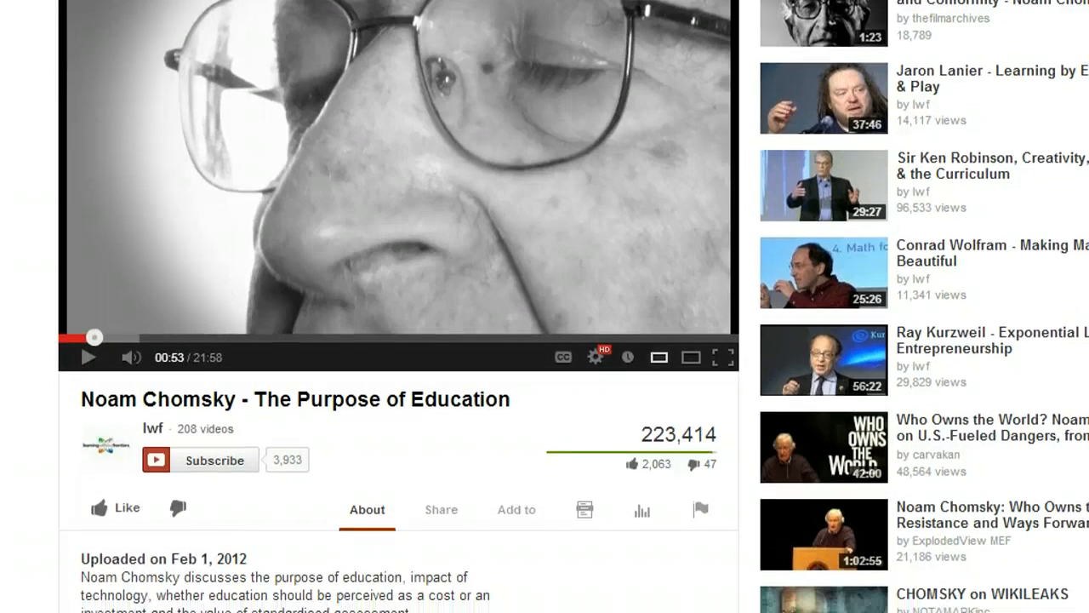
pyautogui.press('super')
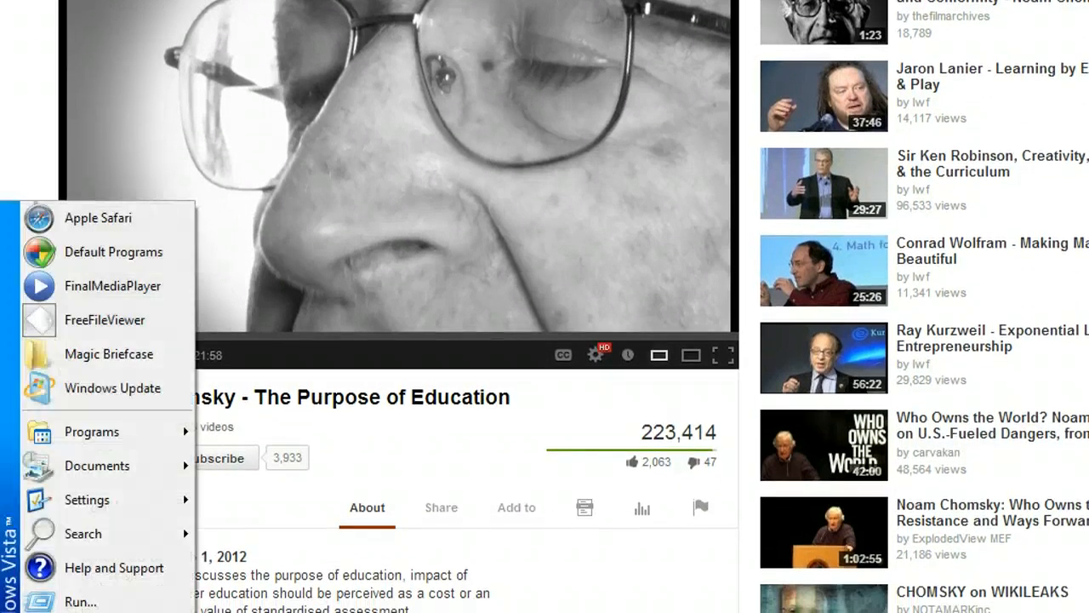
pyautogui.moveTo(82, 476)
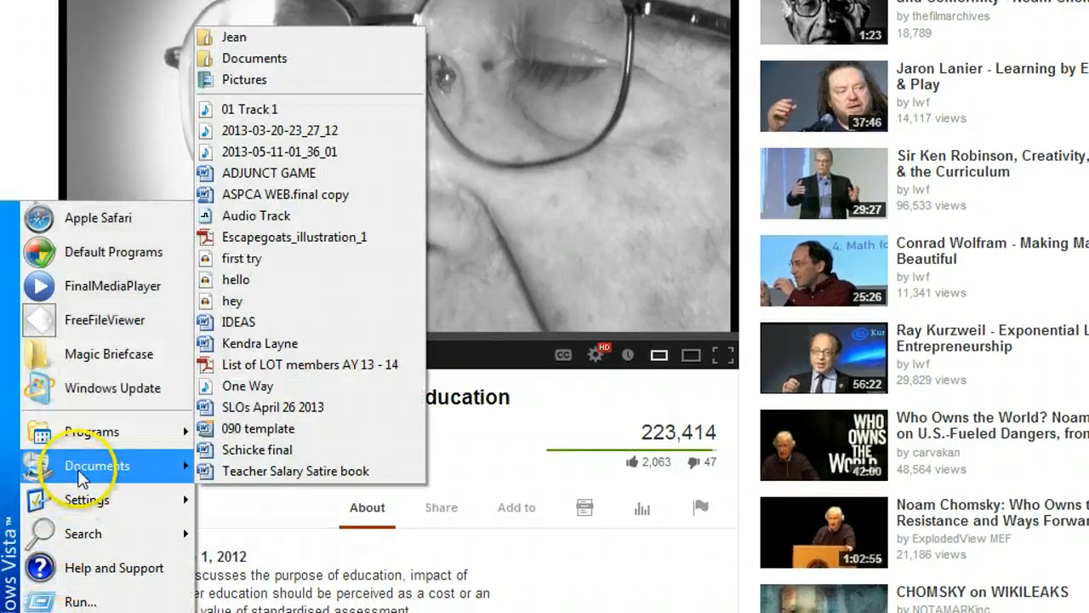
pyautogui.moveTo(96, 430)
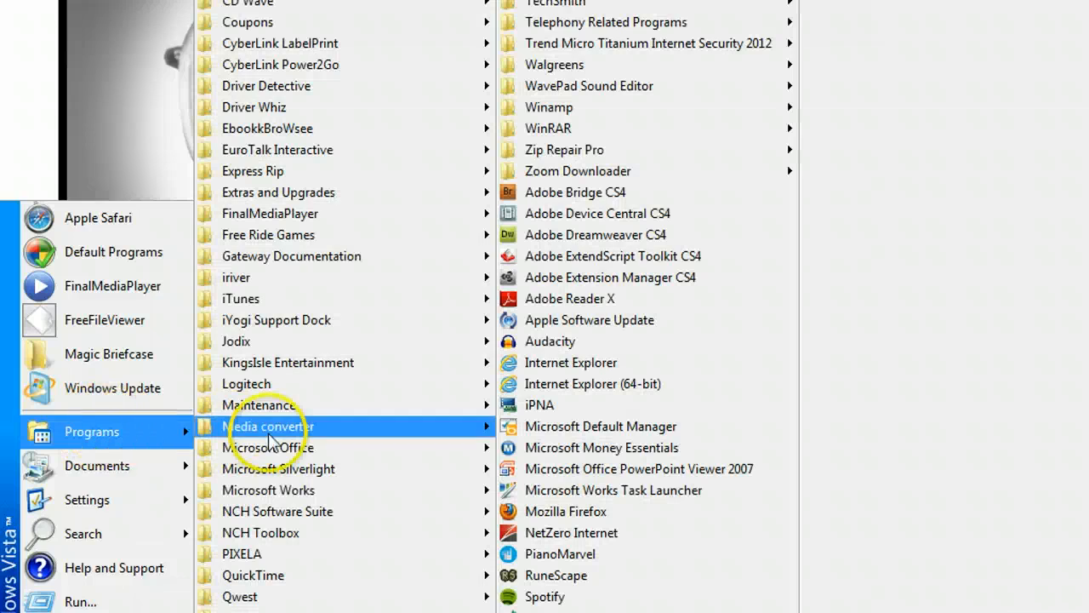
pyautogui.moveTo(484, 448)
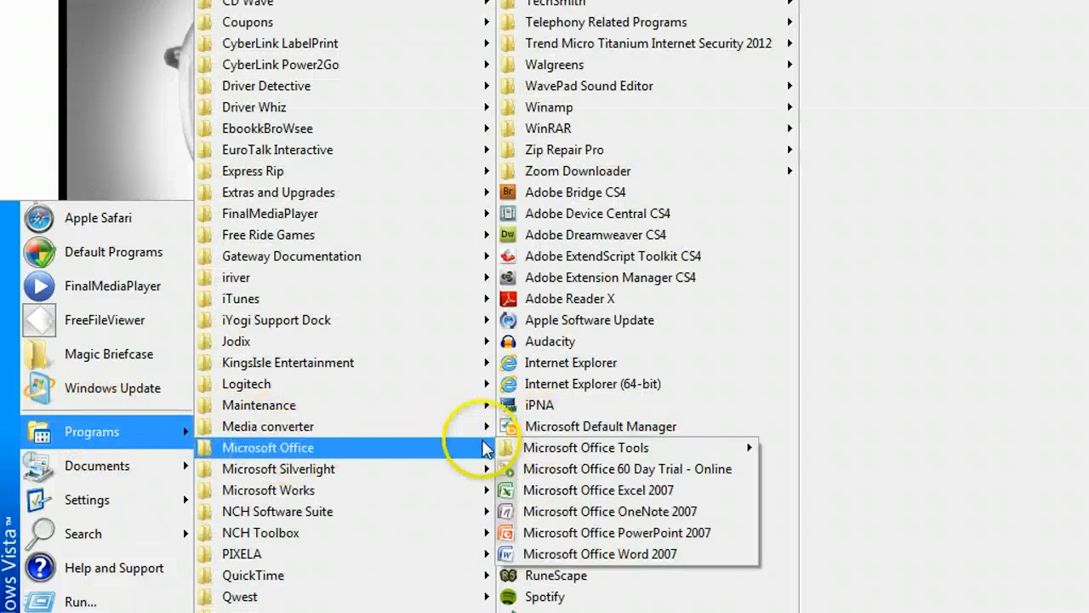
pyautogui.click(575, 554)
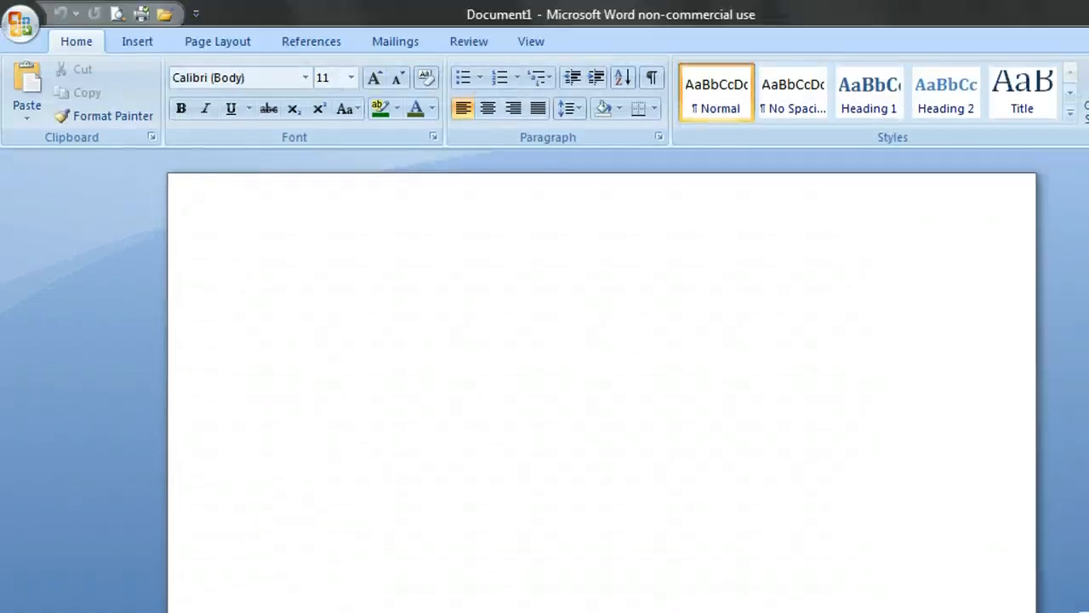
pyautogui.click(344, 531)
pyautogui.click(726, 578)
pyautogui.click(750, 547)
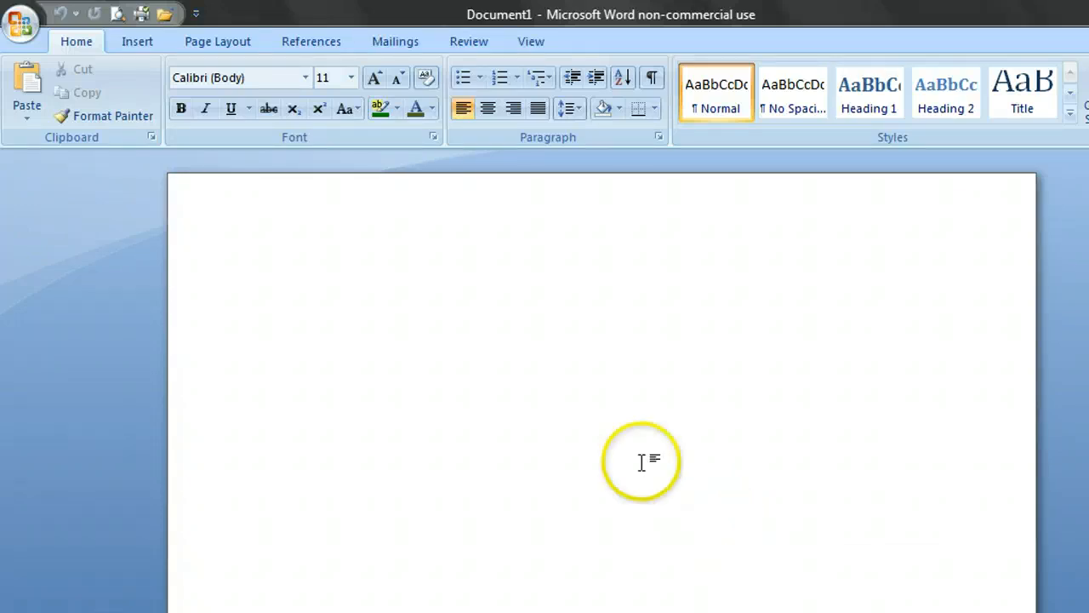
# Set the blank document's page margins to the Normal preset, 1 inch on all sides
pyautogui.click(217, 42)
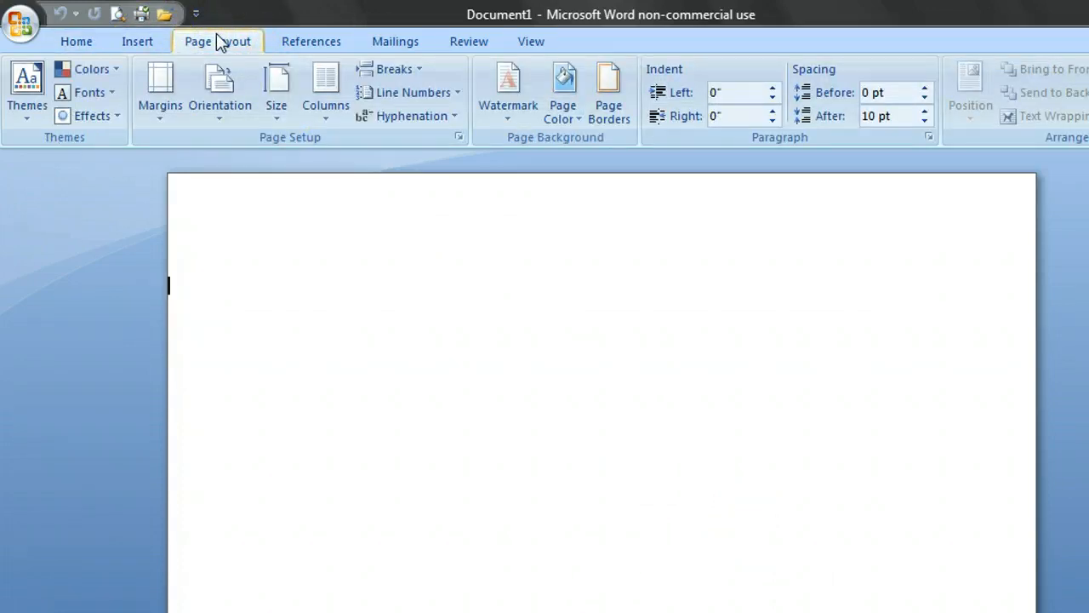
pyautogui.click(173, 92)
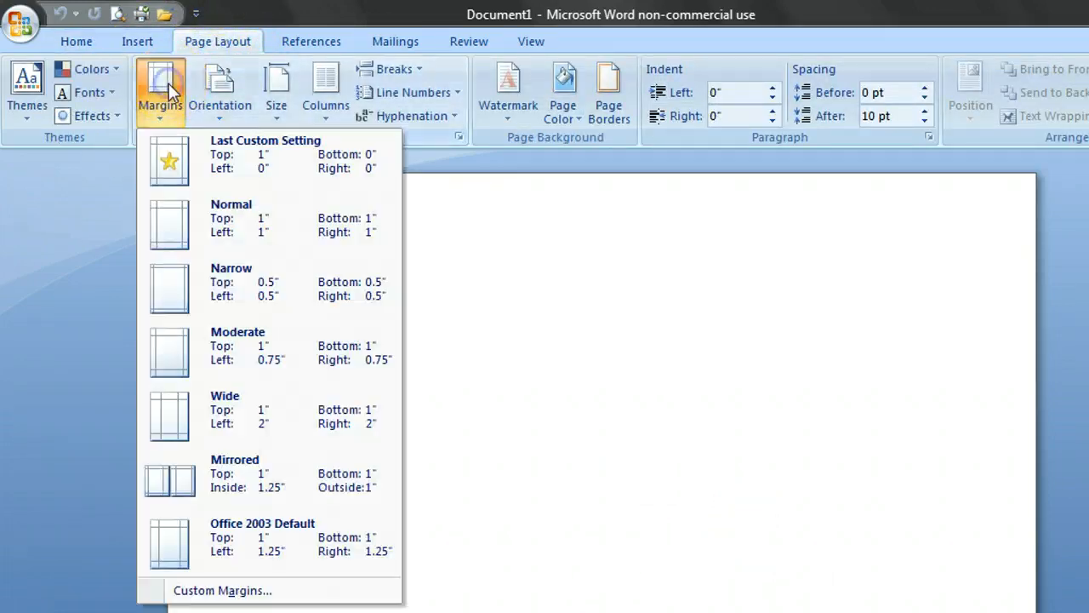
pyautogui.click(261, 239)
pyautogui.click(264, 297)
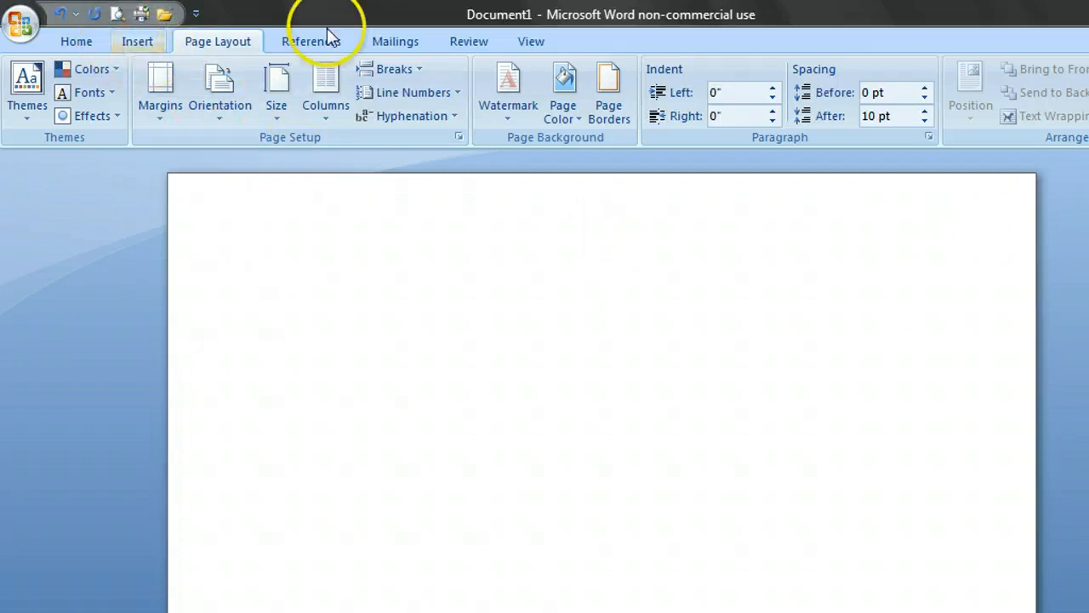
# Insert a right-aligned page number at the top of the page using the Plain Number 3 style
pyautogui.click(136, 42)
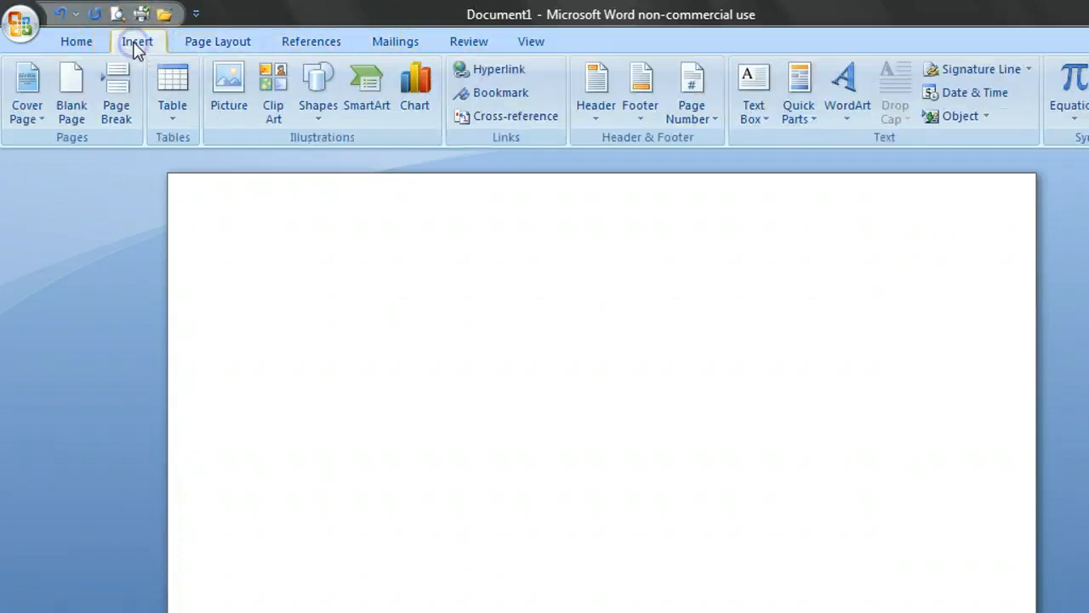
pyautogui.click(693, 96)
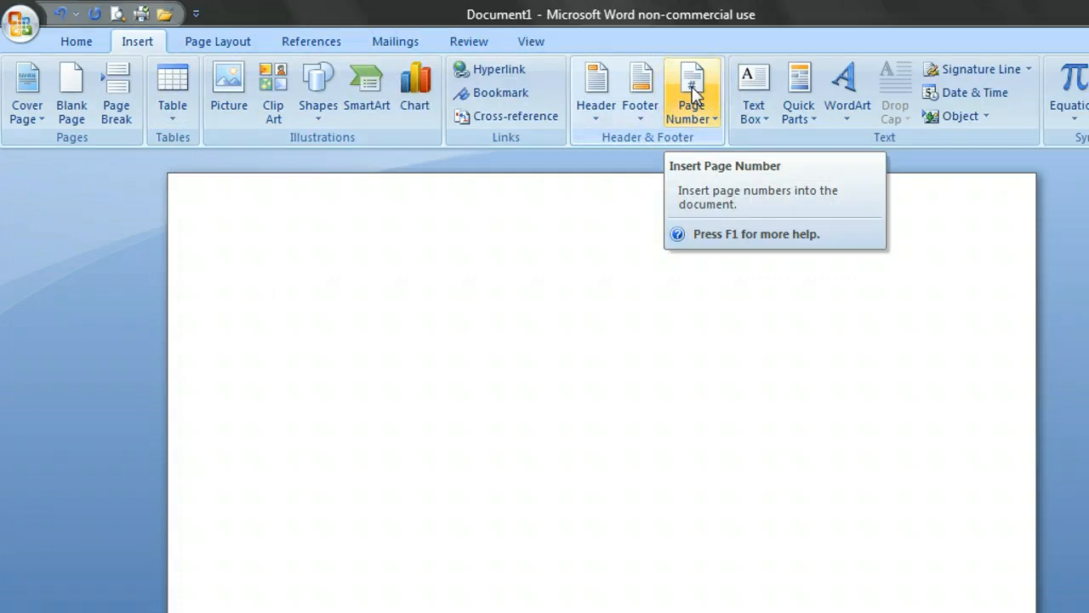
pyautogui.click(694, 95)
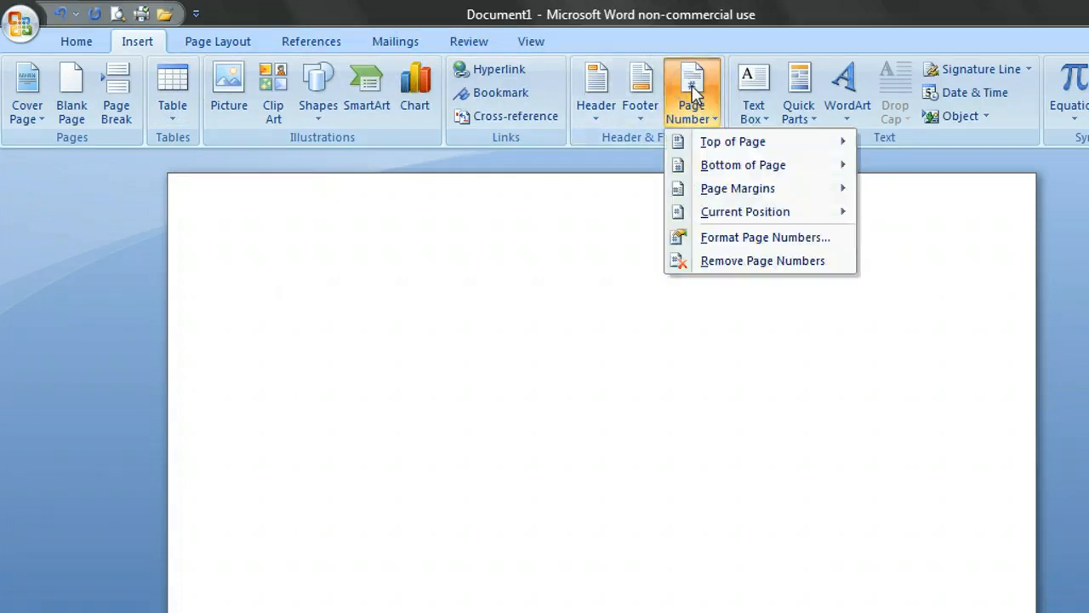
pyautogui.click(717, 143)
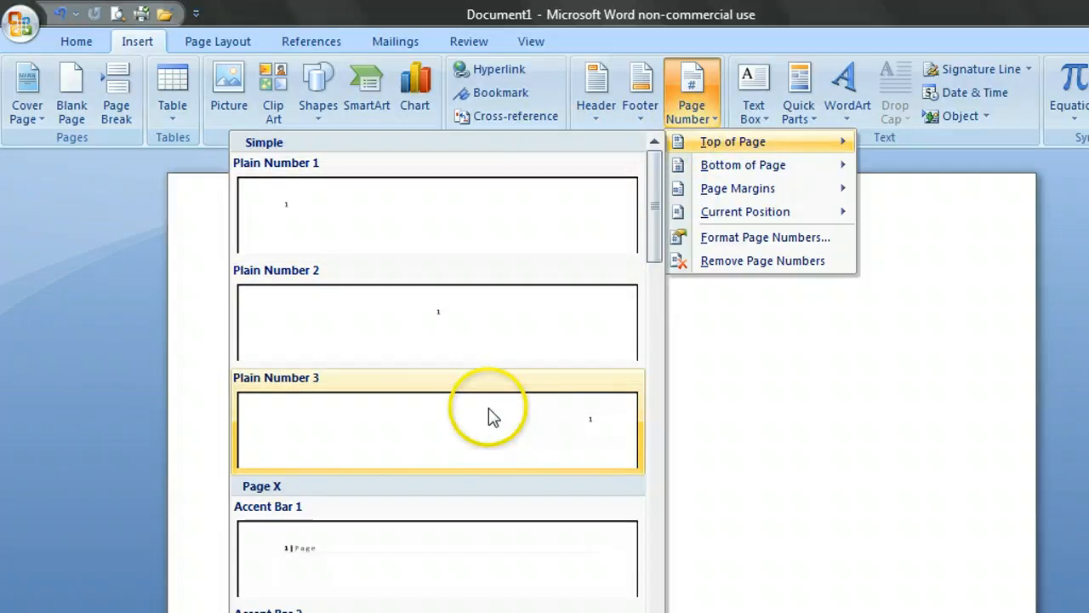
pyautogui.click(490, 432)
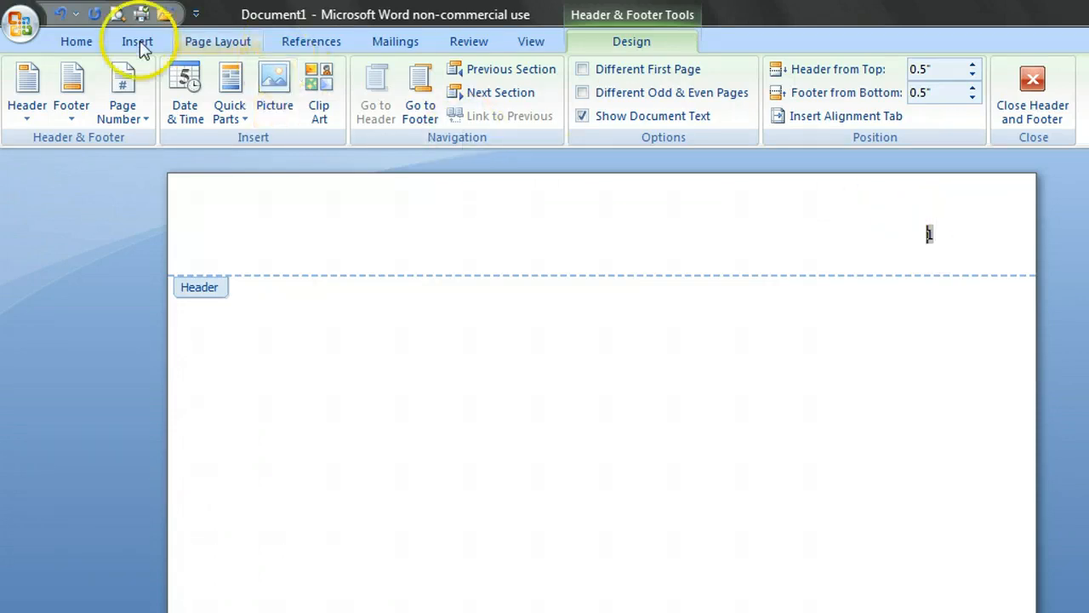
# Format the header's page number in Times New Roman at 12 pt
pyautogui.click(76, 44)
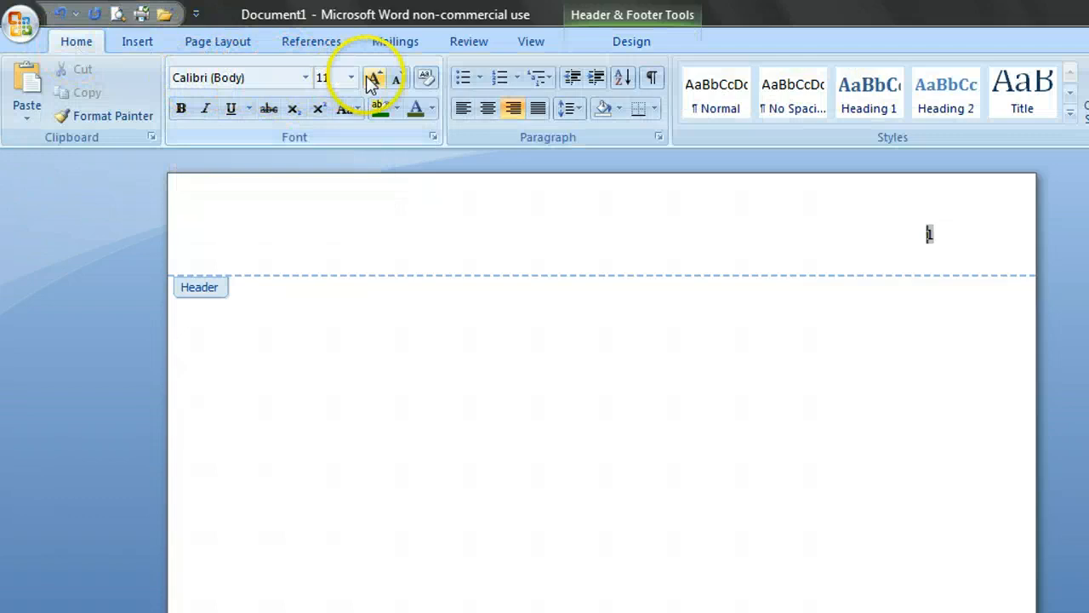
pyautogui.click(305, 78)
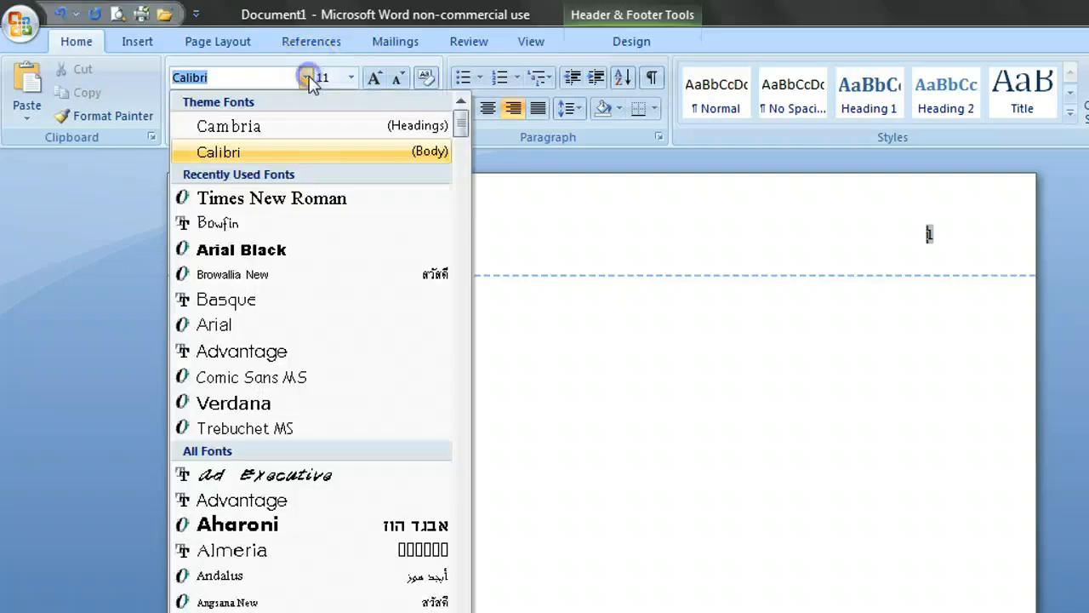
pyautogui.click(240, 201)
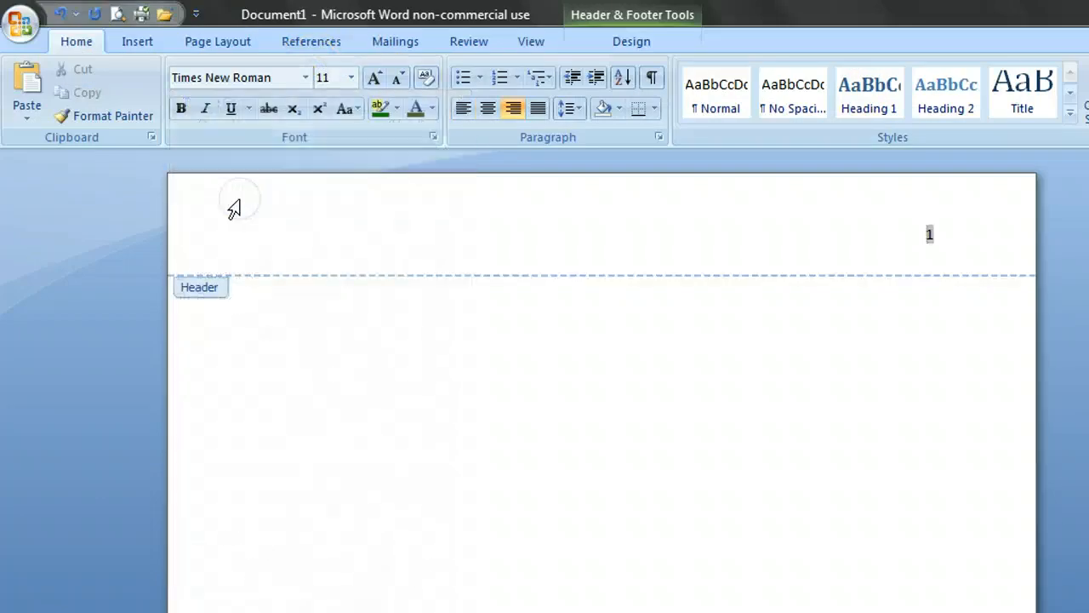
pyautogui.click(350, 78)
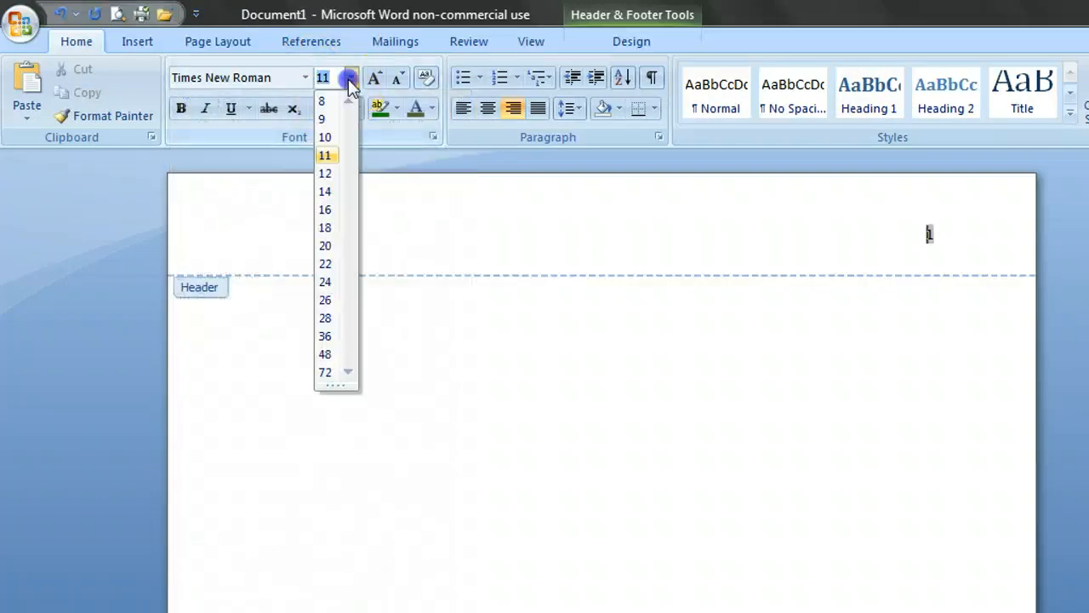
pyautogui.click(327, 174)
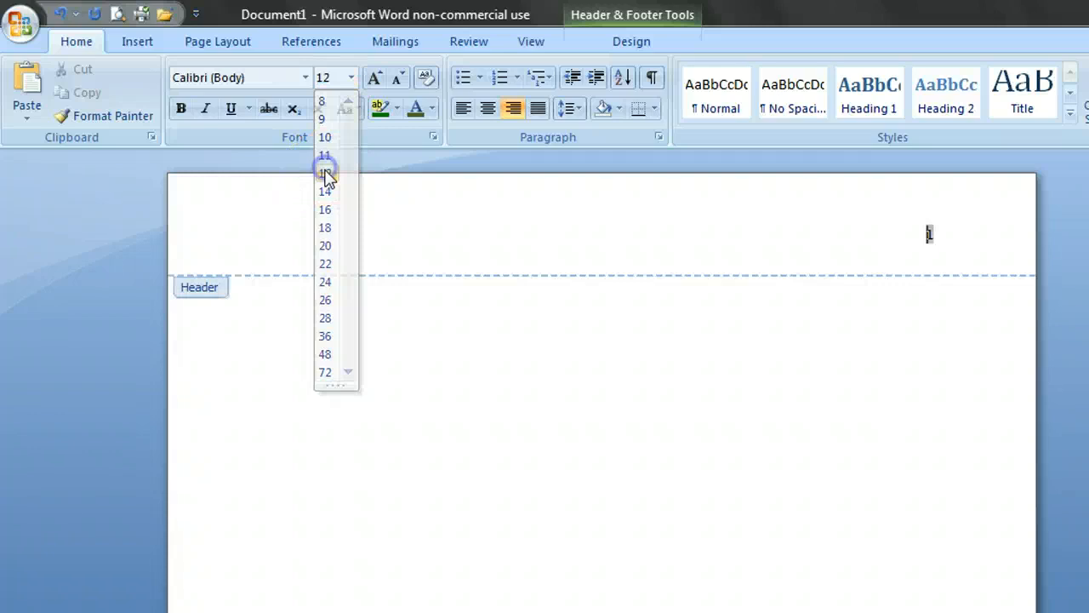
pyautogui.click(304, 78)
pyautogui.click(247, 197)
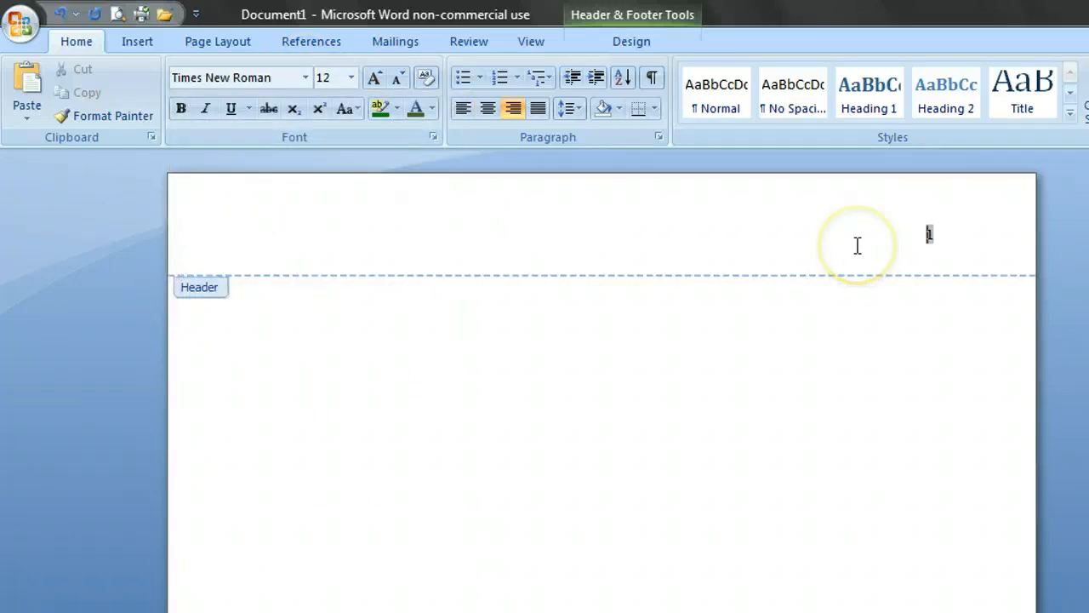
# Enter the author's last name and a space before the page number and return to the document body
pyautogui.write('Schick')
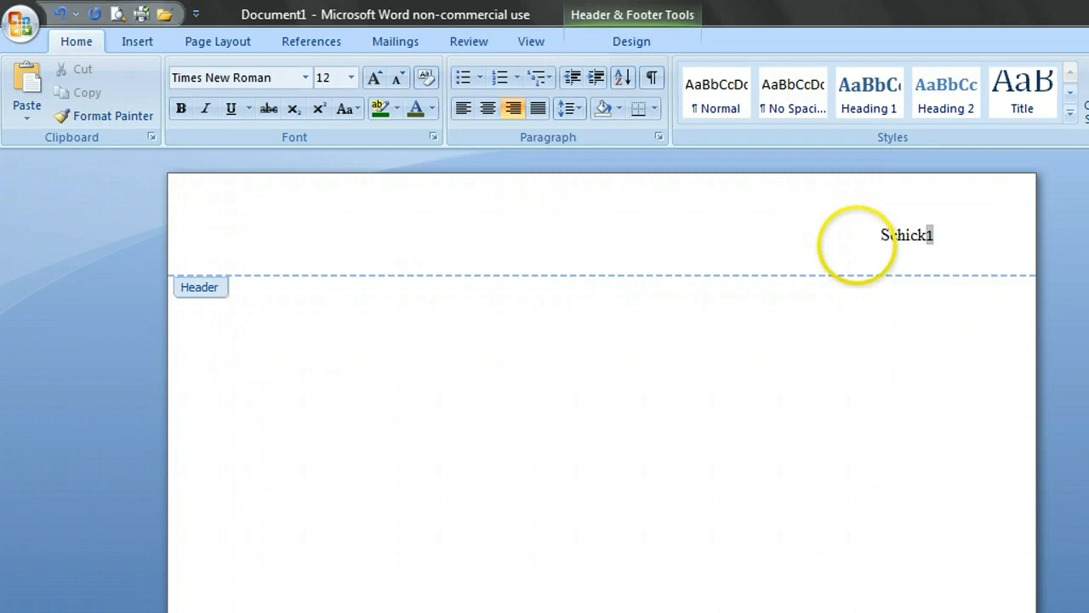
pyautogui.write('e')
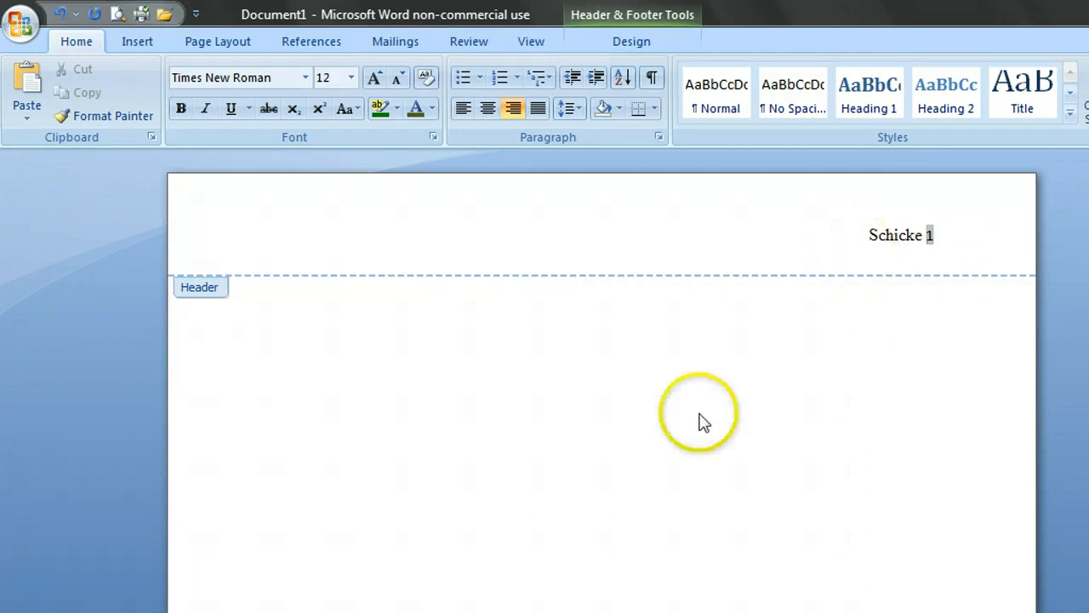
pyautogui.doubleClick(572, 529)
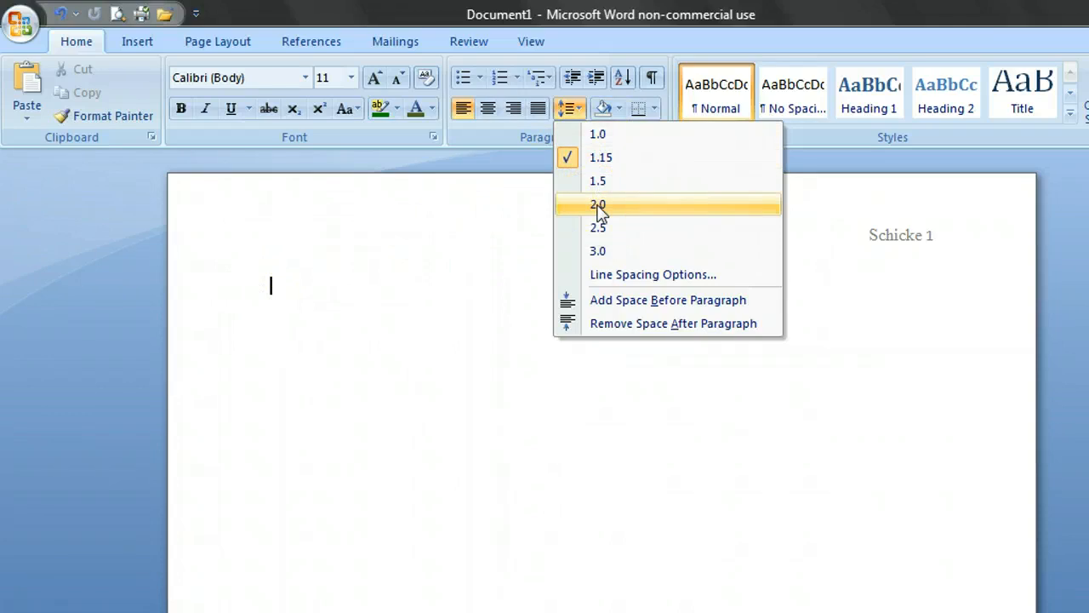
# Choose 1.15 line spacing and enter the heading lines with the student's full name, the instructor's full name and ENG 090
pyautogui.click(603, 160)
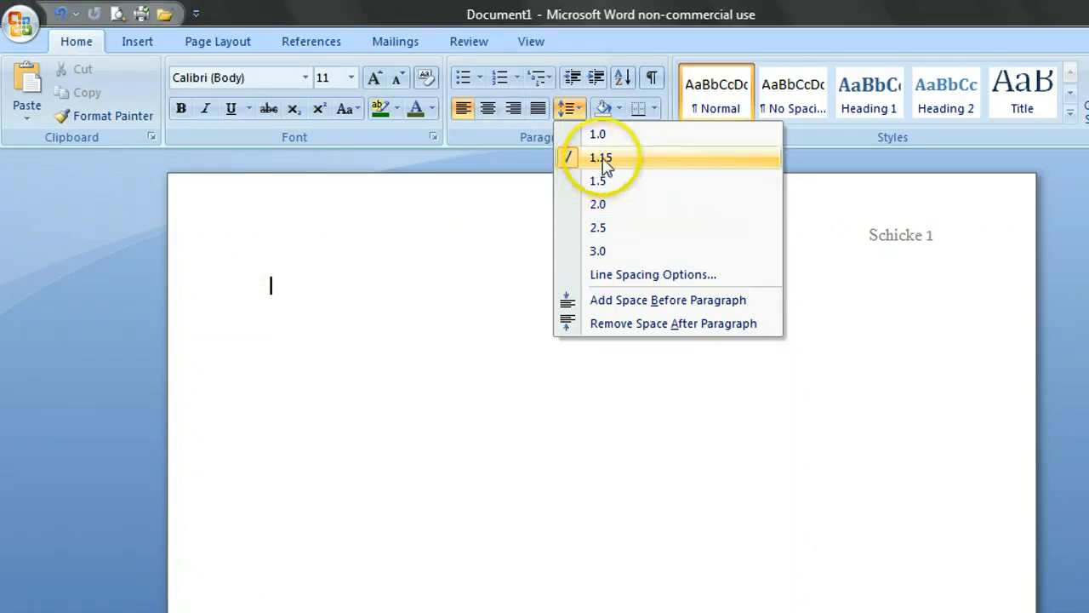
pyautogui.click(273, 285)
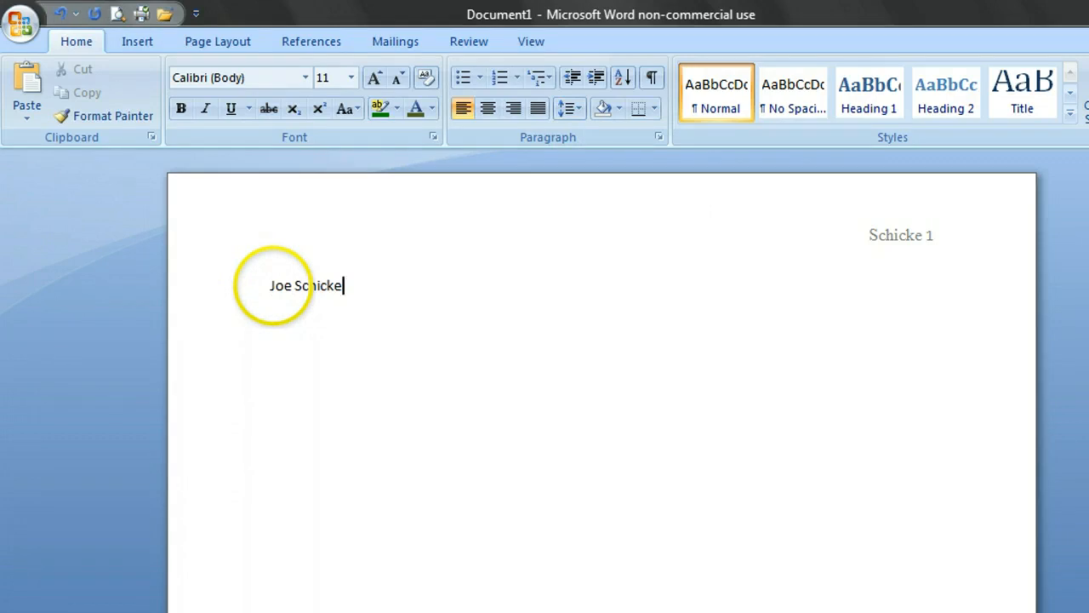
pyautogui.press('Return')
pyautogui.write('Sue Doe')
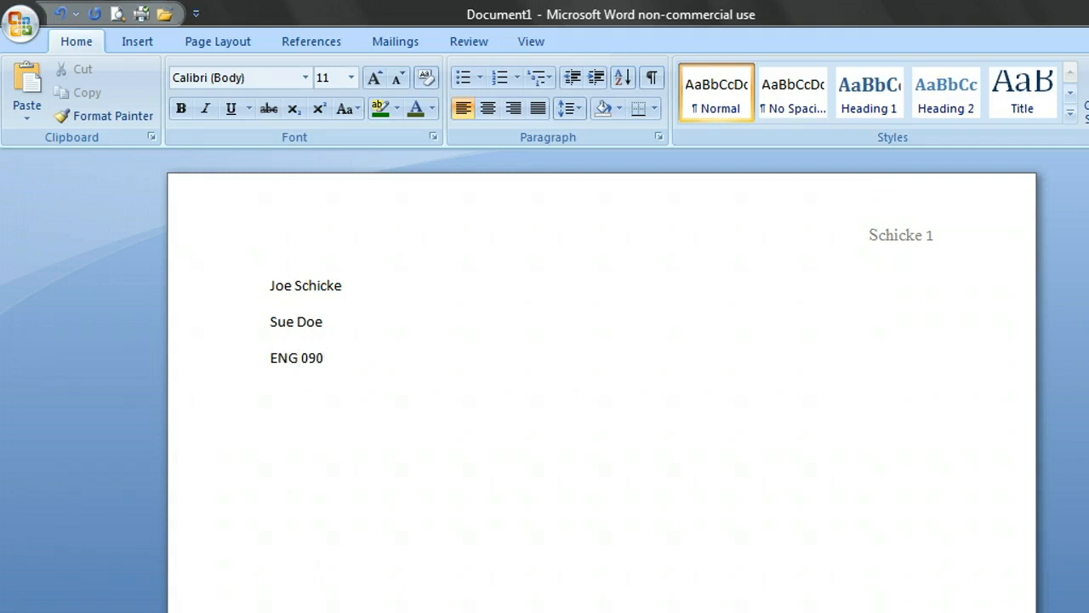
# Insert an automatically updating date in the 11 May 2013 format on the line below ENG 090
pyautogui.click(292, 433)
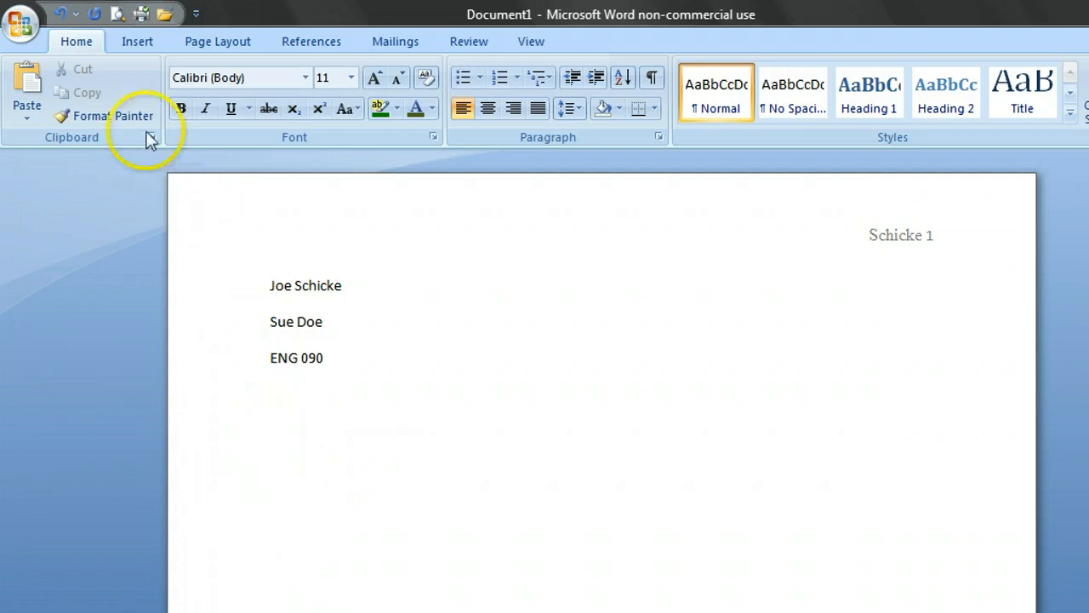
pyautogui.click(138, 44)
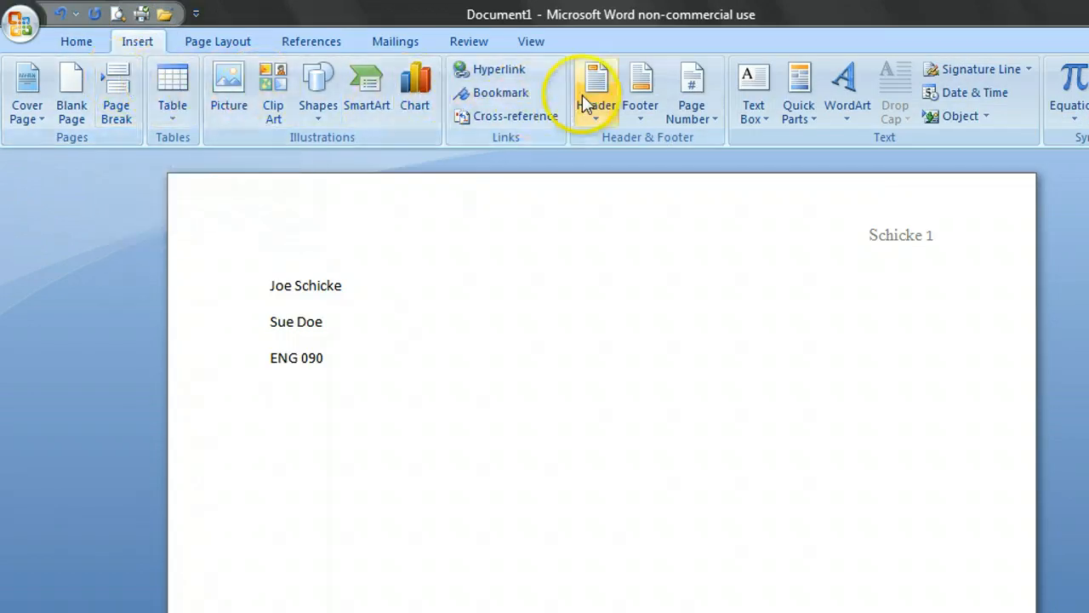
pyautogui.click(970, 93)
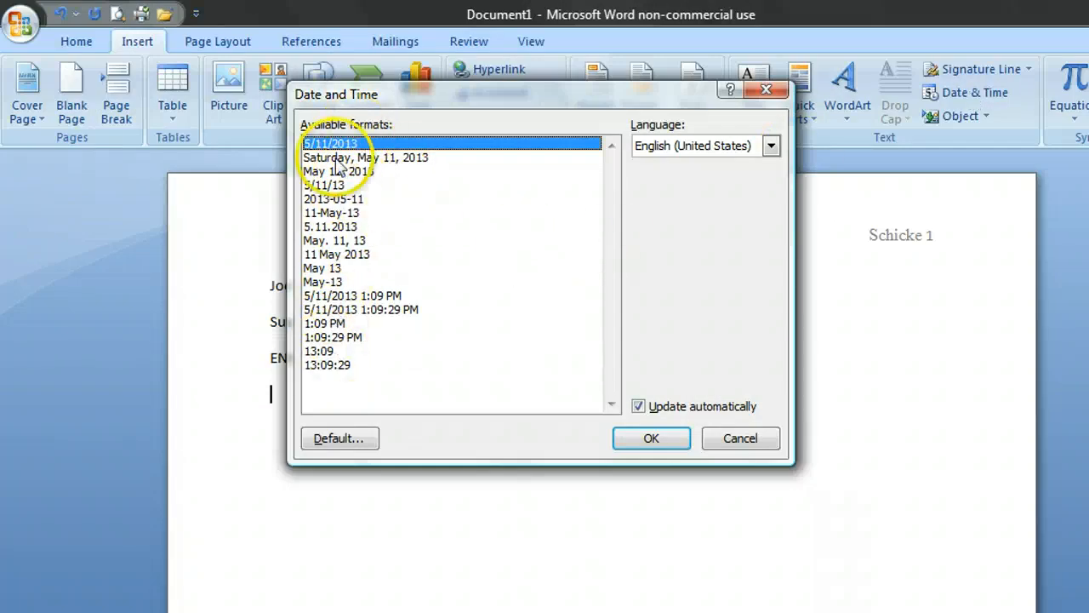
pyautogui.click(337, 255)
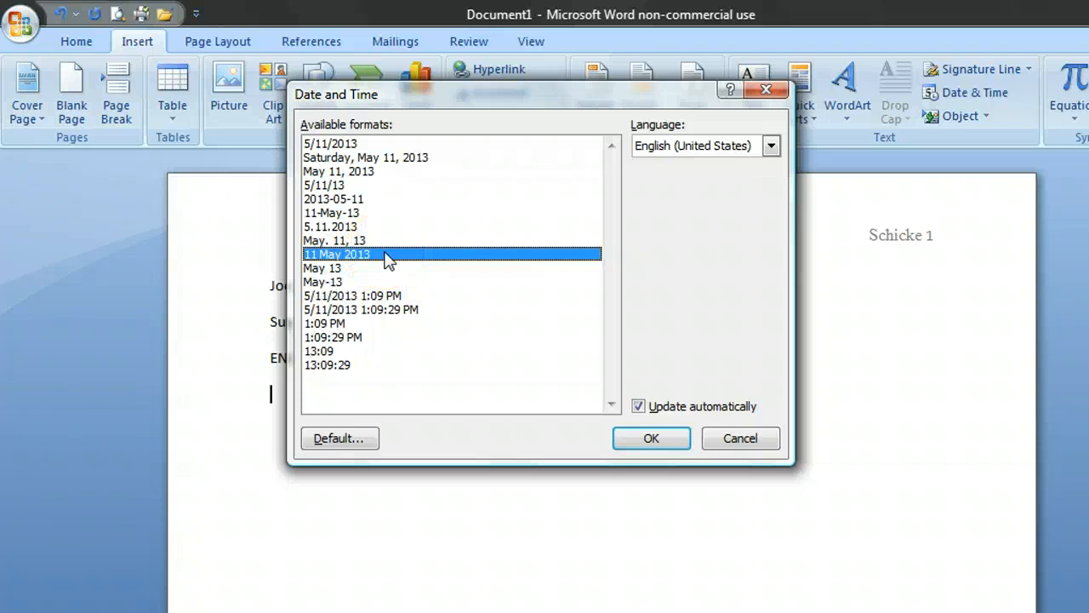
pyautogui.click(640, 407)
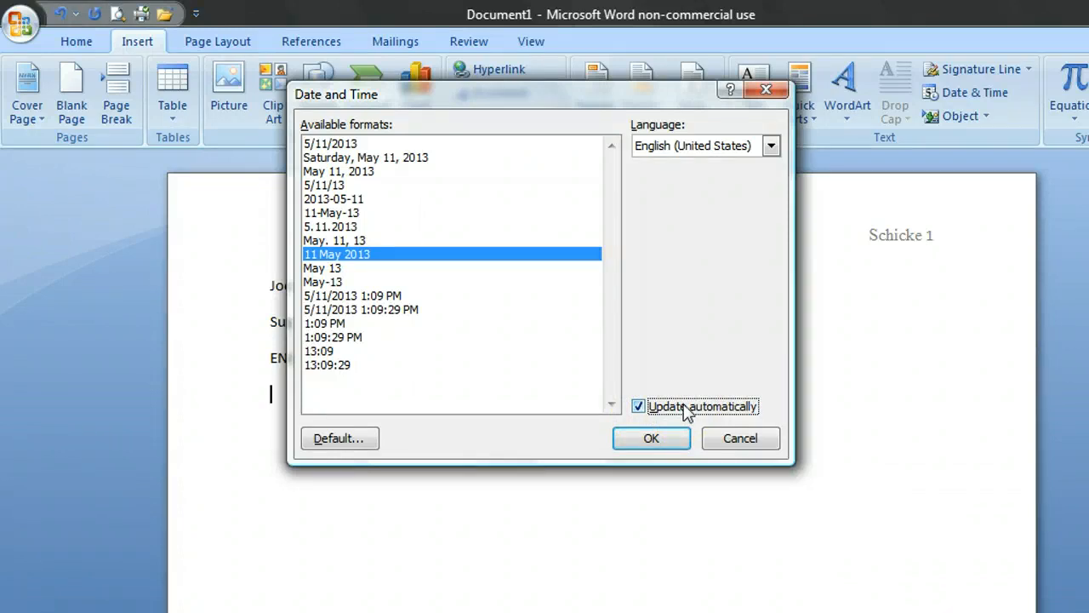
pyautogui.click(652, 439)
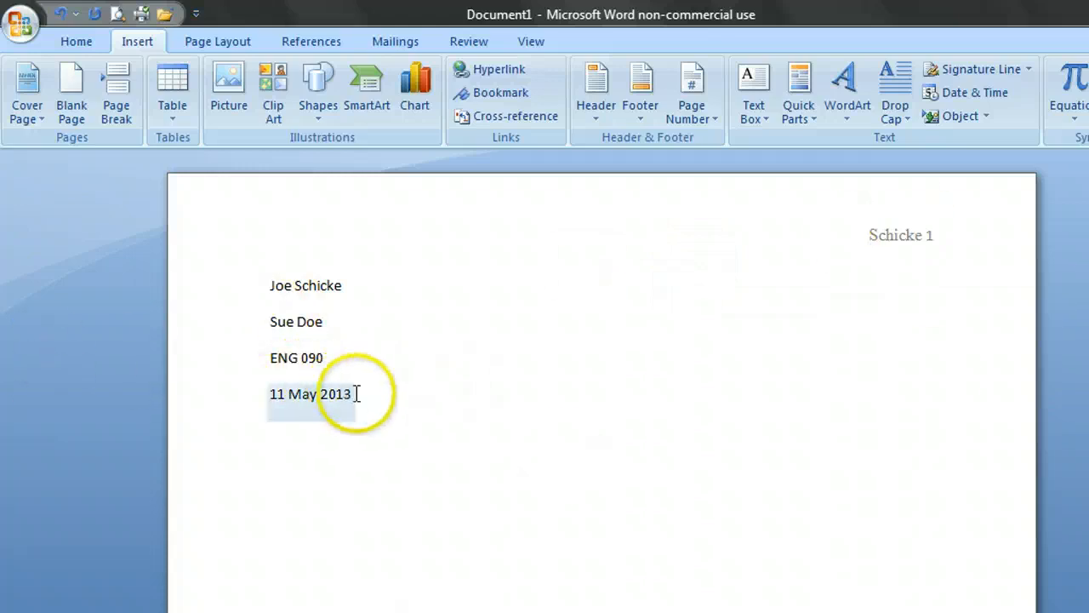
# Format all four heading lines in Times New Roman at 12 pt
pyautogui.moveTo(372, 406); pyautogui.dragTo(250, 278)
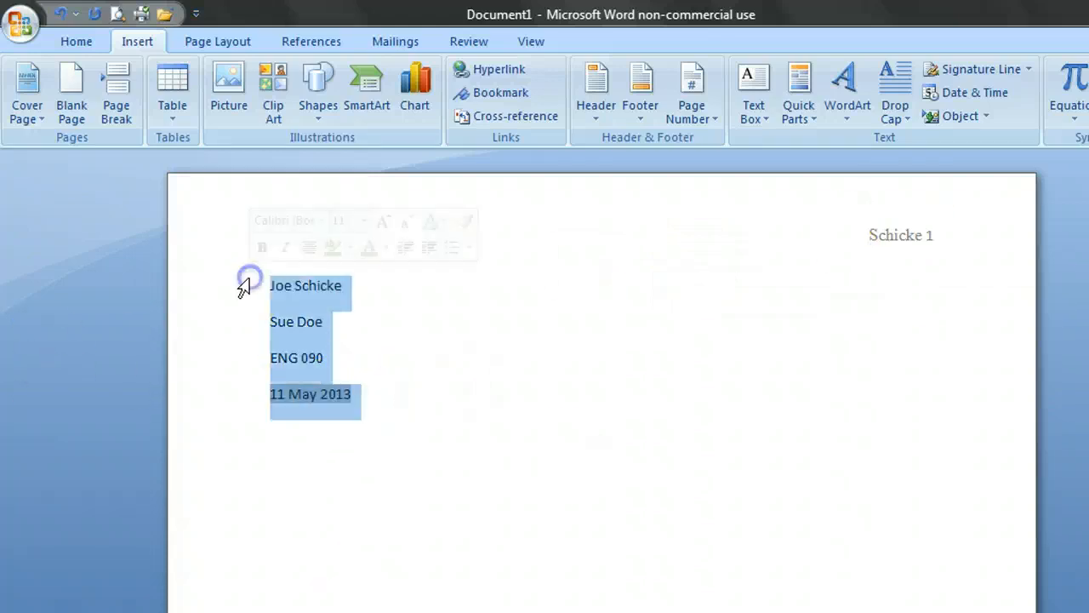
pyautogui.click(81, 45)
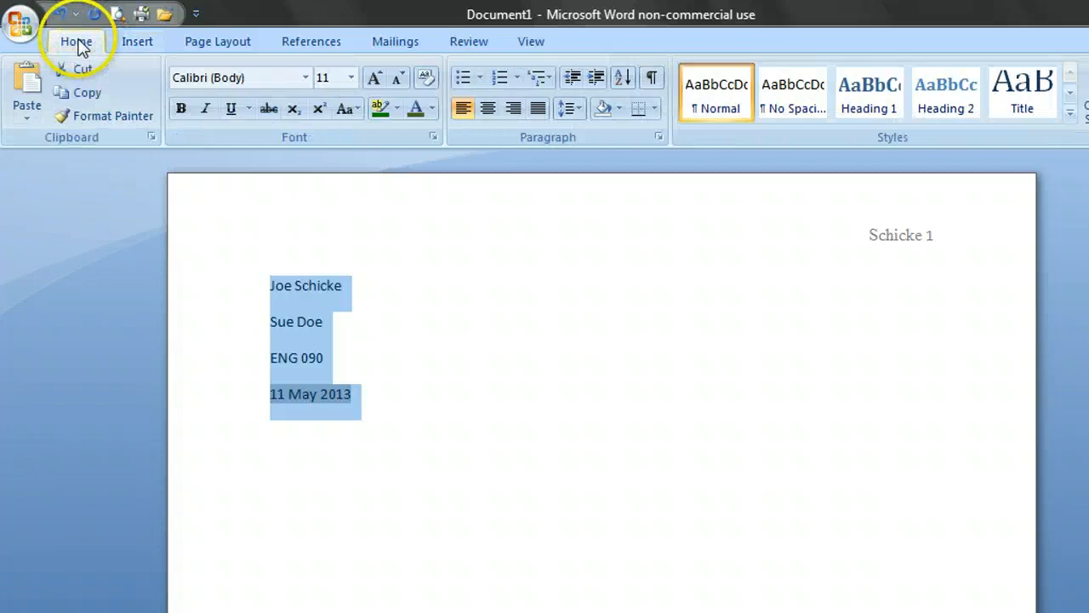
pyautogui.click(306, 79)
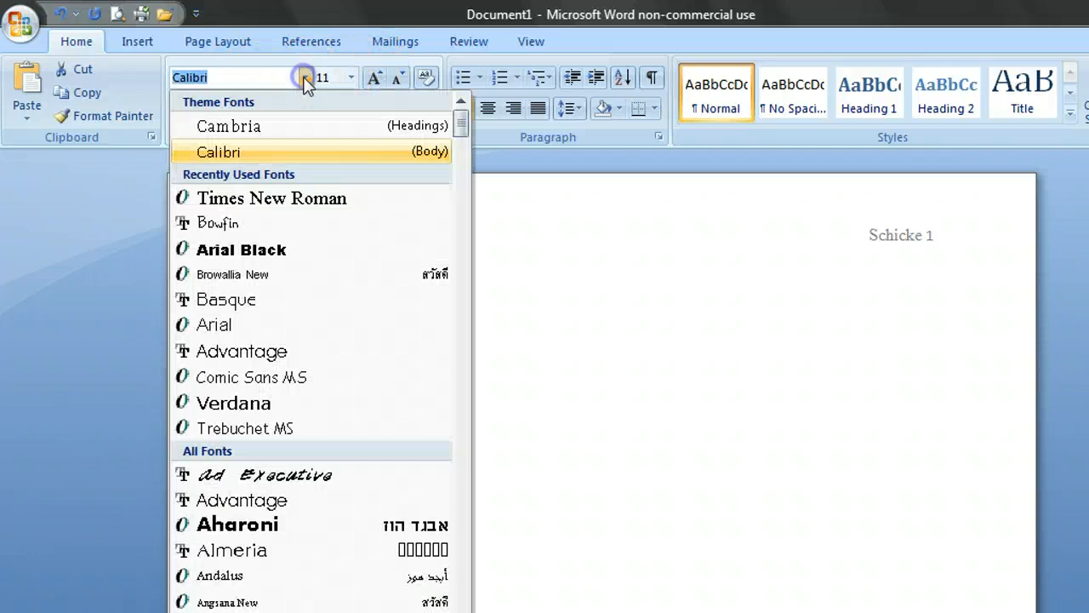
pyautogui.click(222, 201)
pyautogui.click(351, 78)
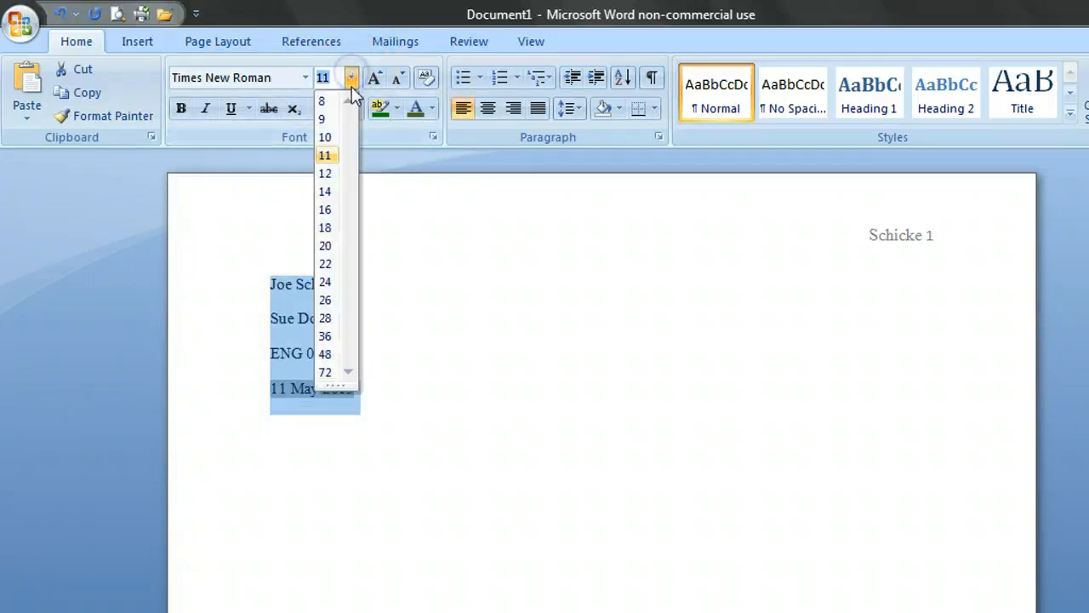
pyautogui.click(327, 174)
pyautogui.click(517, 471)
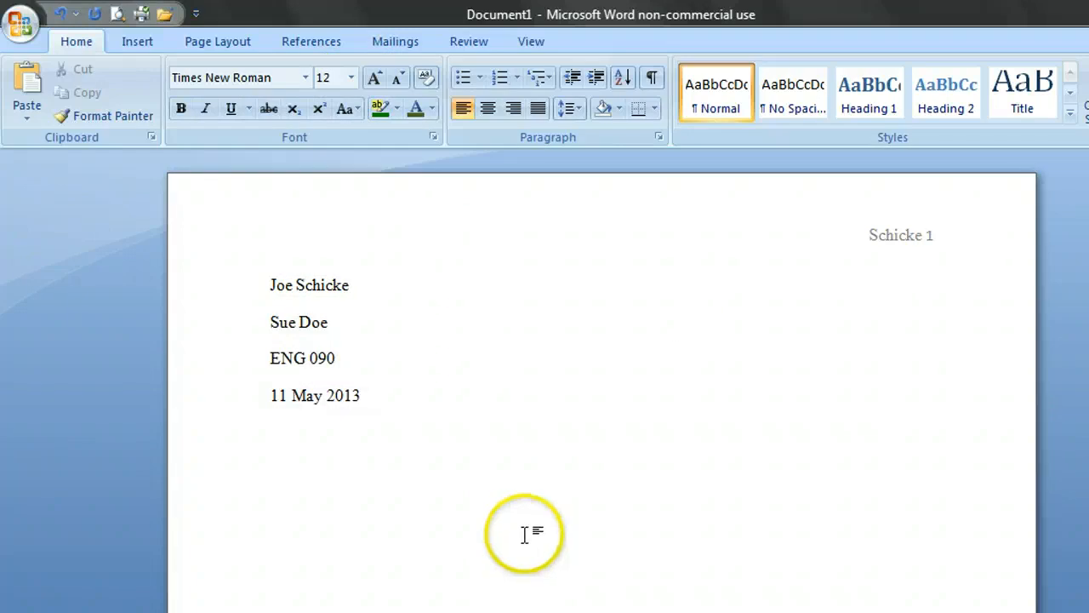
# Start saving the document under a new name, choosing the Desktop as location and English paper template as file name
pyautogui.click(21, 24)
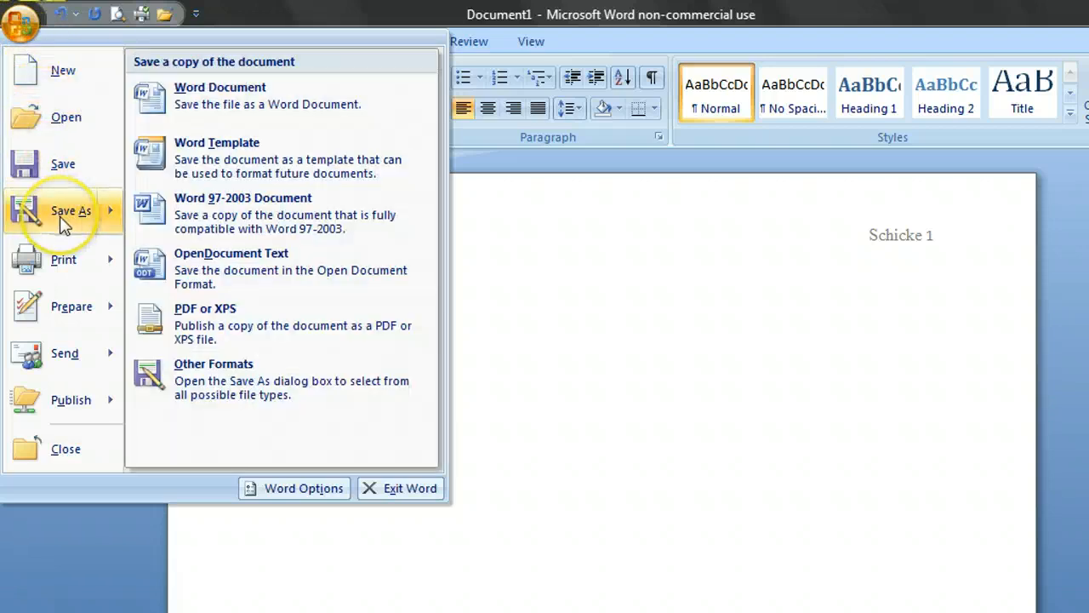
pyautogui.click(64, 221)
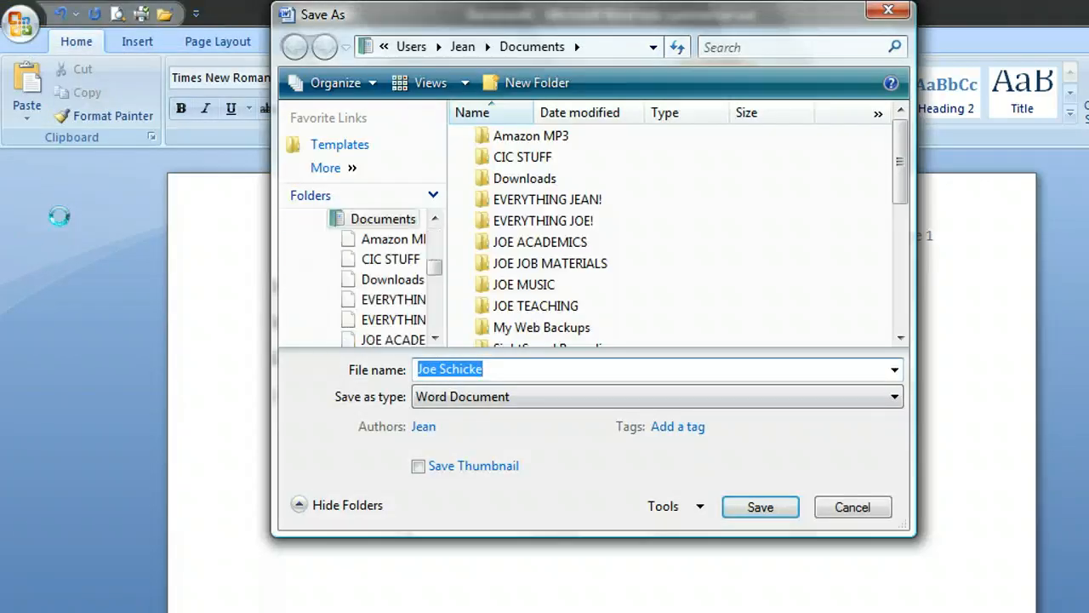
pyautogui.moveTo(434, 266); pyautogui.dragTo(436, 228)
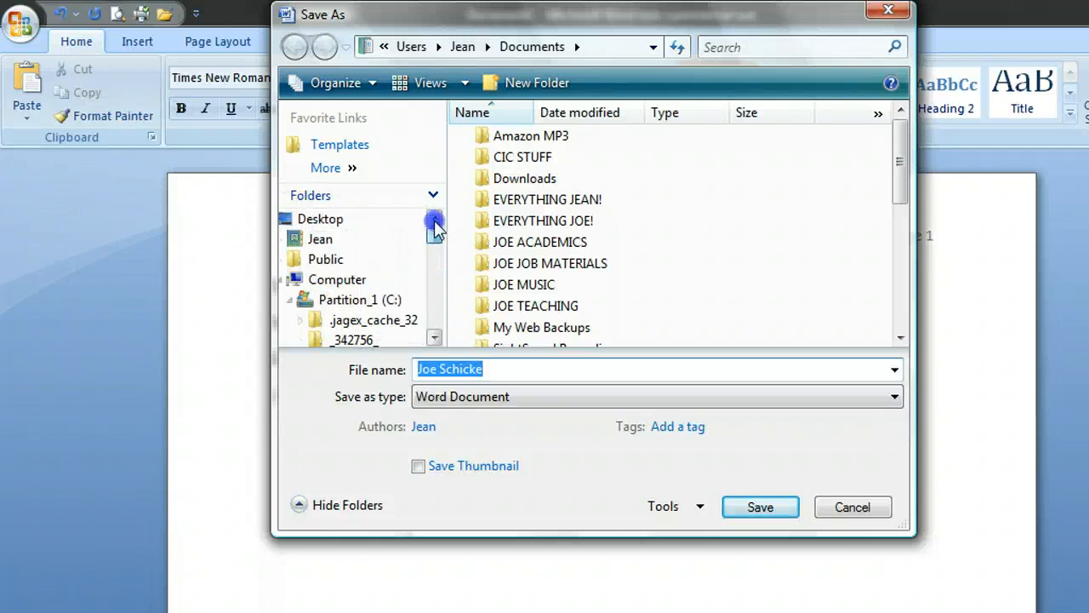
pyautogui.doubleClick(357, 220)
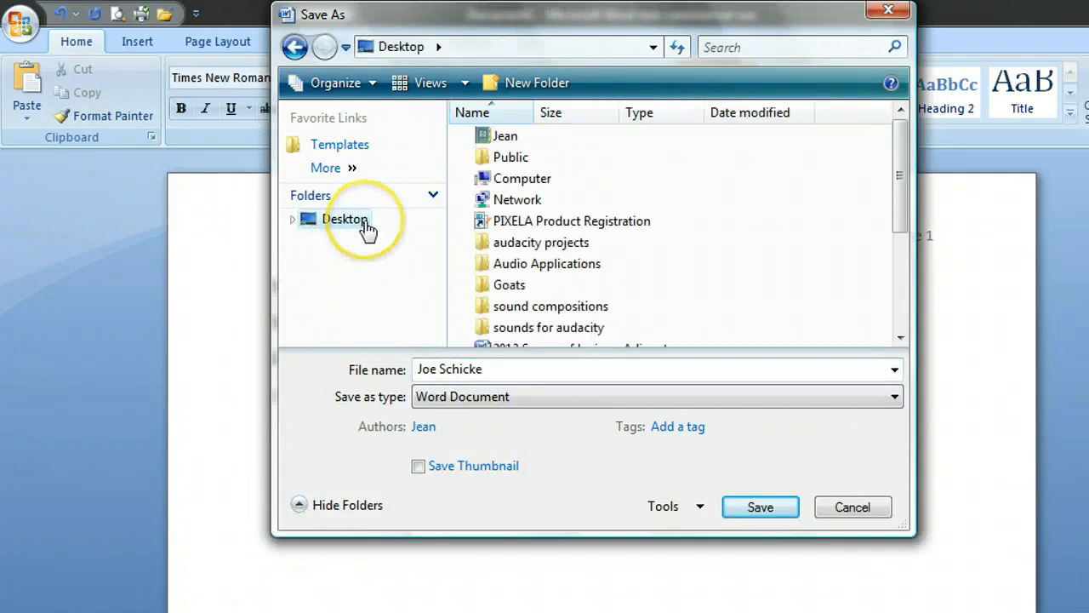
pyautogui.click(501, 367)
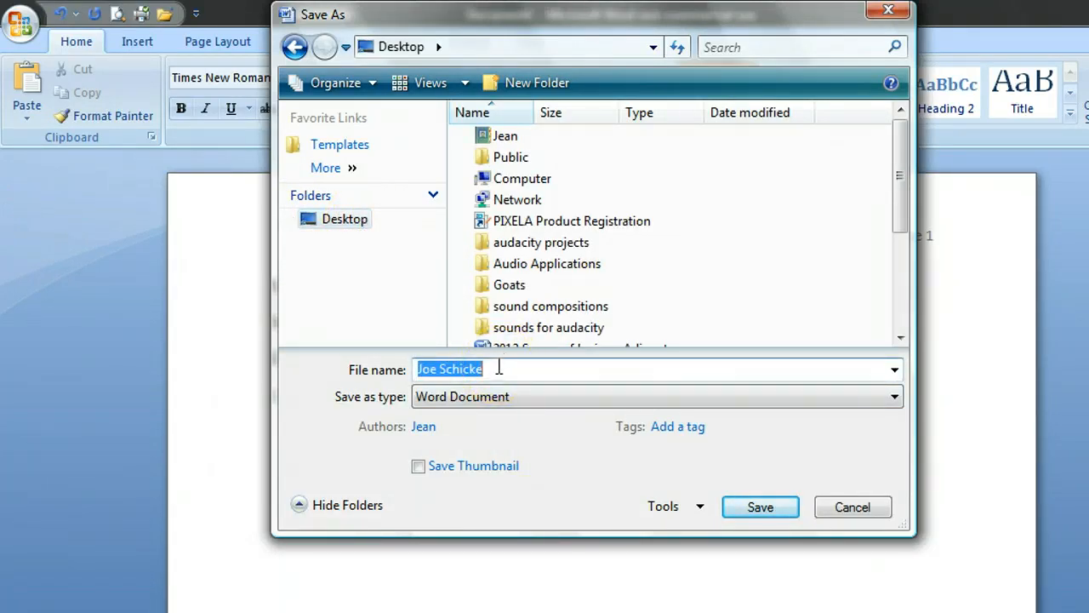
pyautogui.write('English paper template')
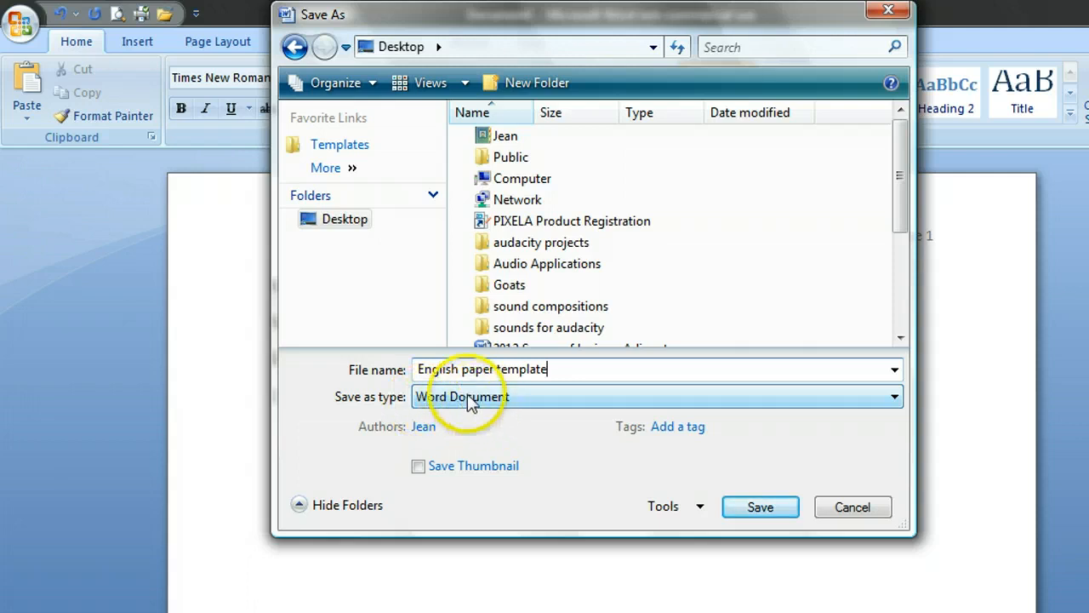
# Set the file type to Word Template and save the file
pyautogui.click(895, 397)
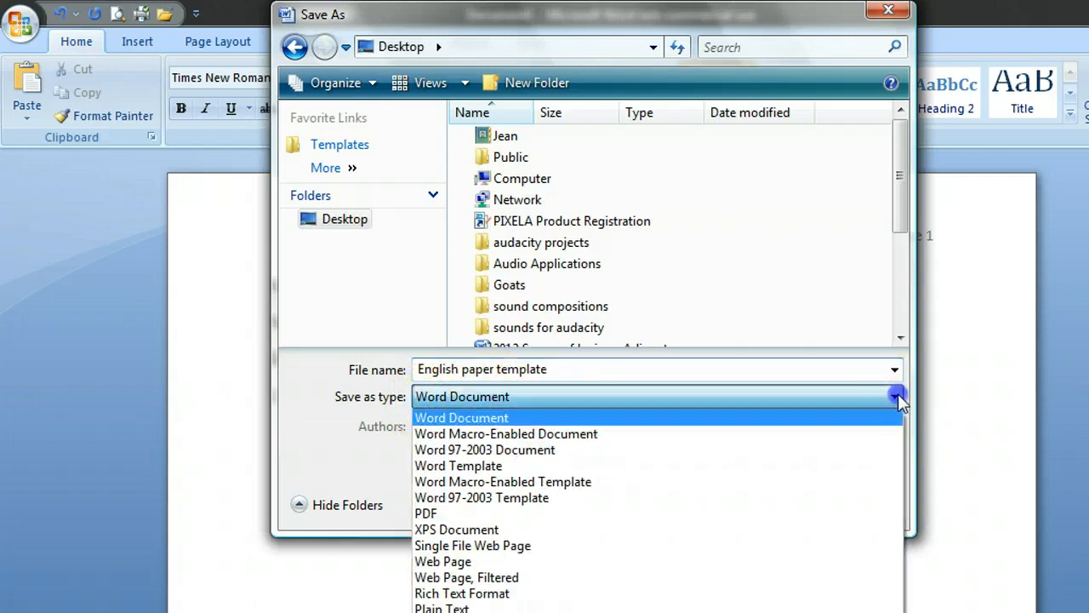
pyautogui.click(898, 398)
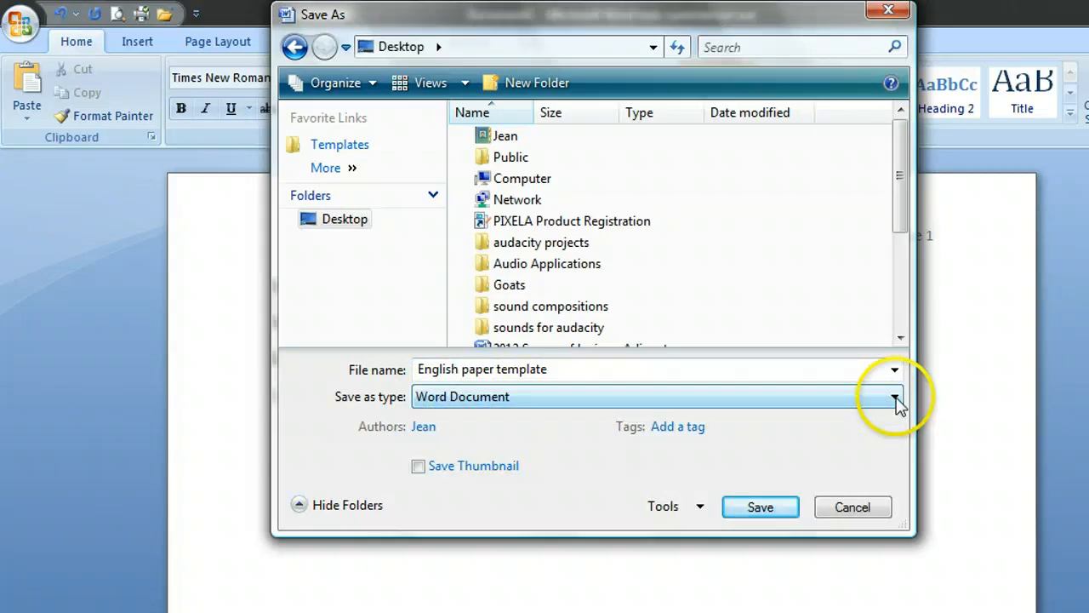
pyautogui.click(897, 398)
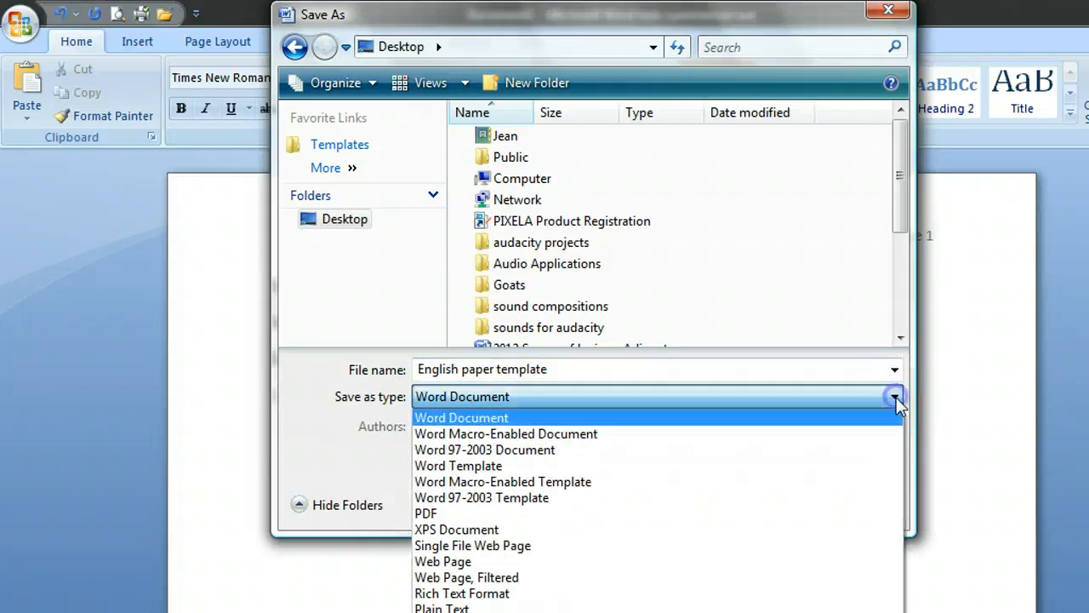
pyautogui.click(462, 467)
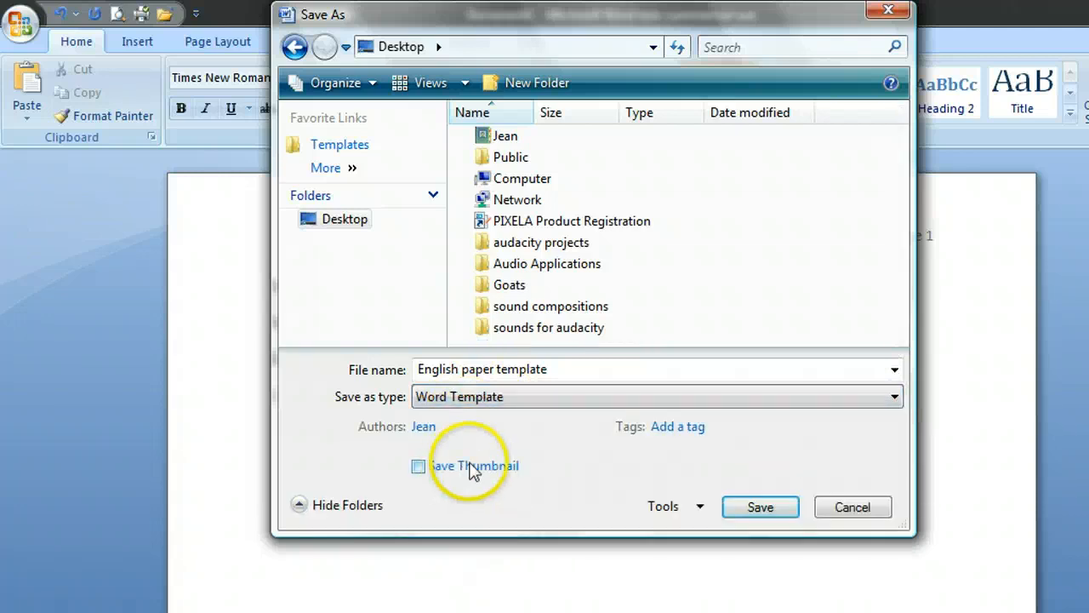
pyautogui.click(761, 508)
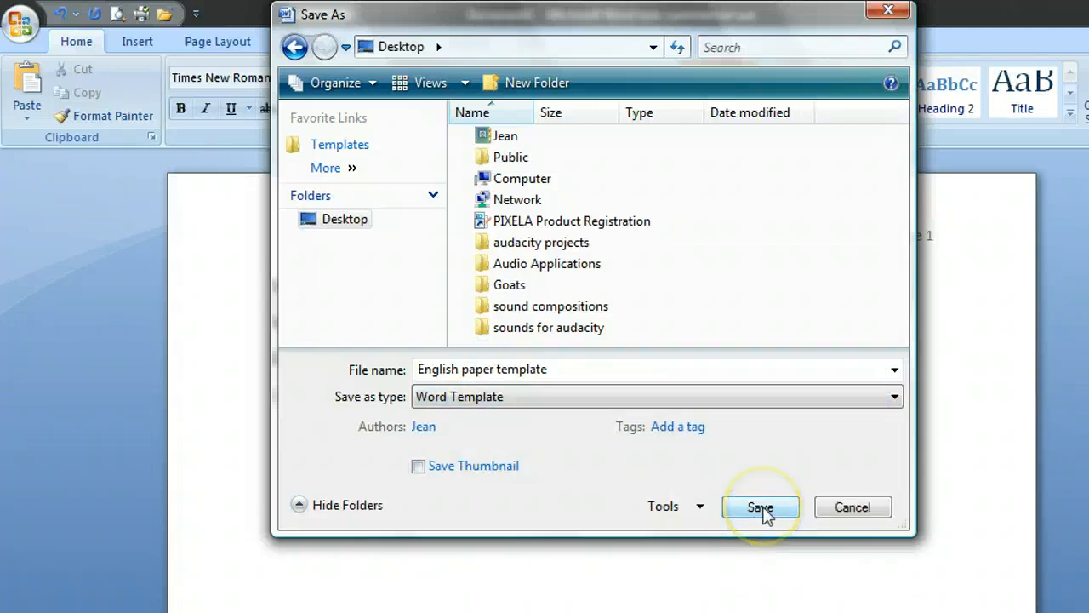
pyautogui.click(761, 508)
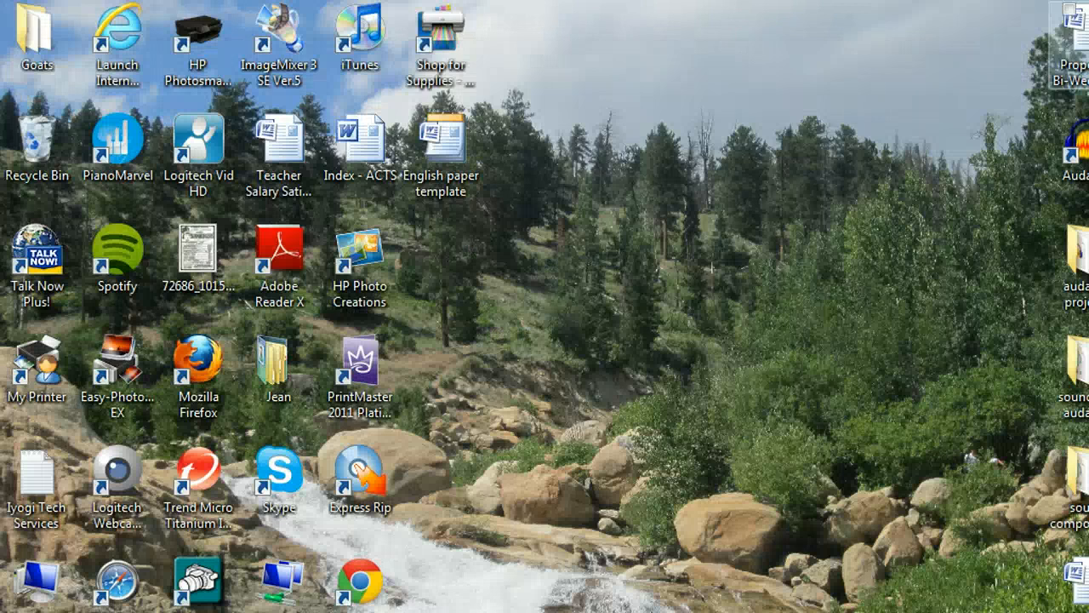
# Open a new document from the English paper template on the desktop and check its date line
pyautogui.click(449, 149)
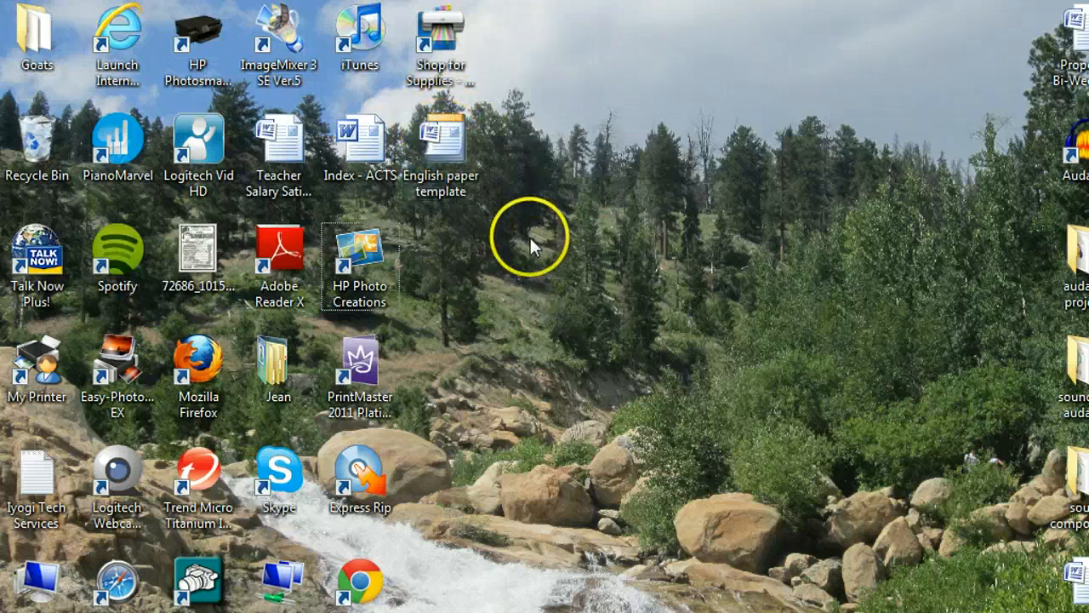
pyautogui.doubleClick(452, 160)
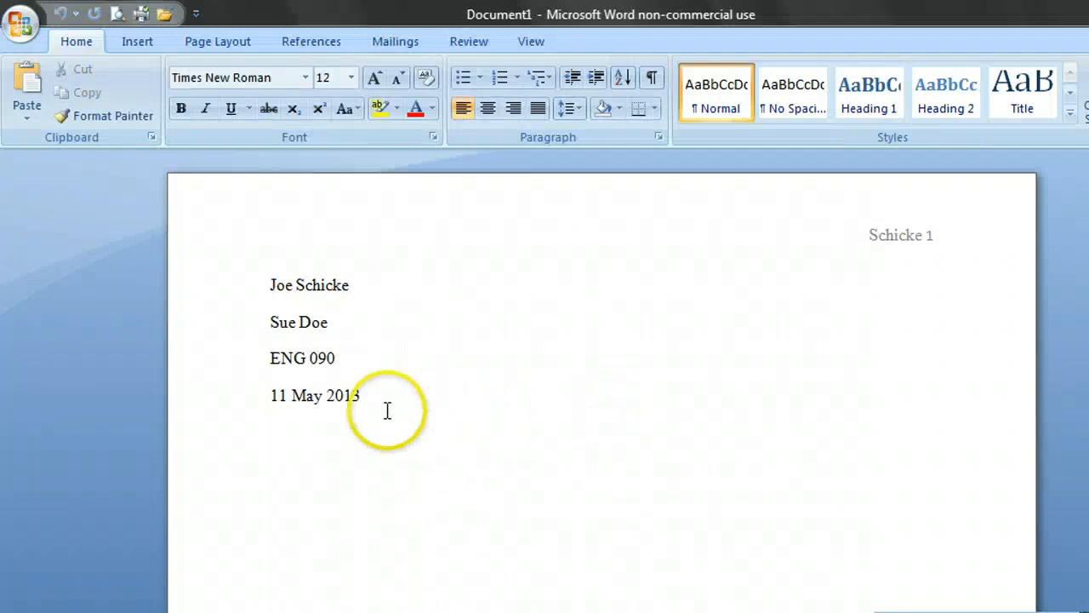
pyautogui.moveTo(378, 402); pyautogui.dragTo(252, 400)
pyautogui.click(642, 404)
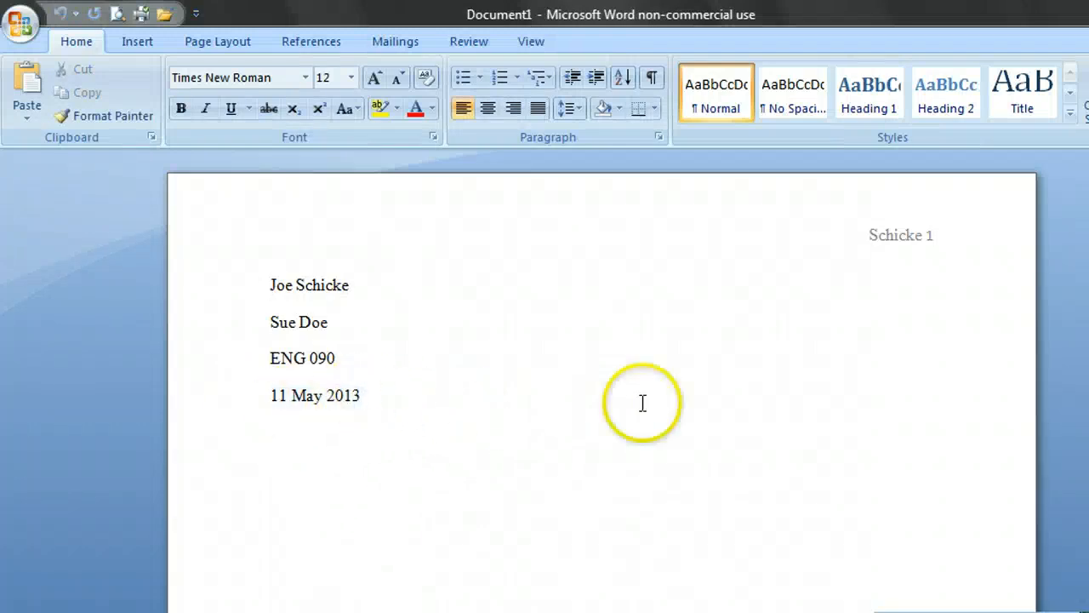
# Add a new line below the date and centre it for the paper's title
pyautogui.click(463, 406)
pyautogui.press('Return')
pyautogui.moveTo(386, 425); pyautogui.dragTo(348, 457)
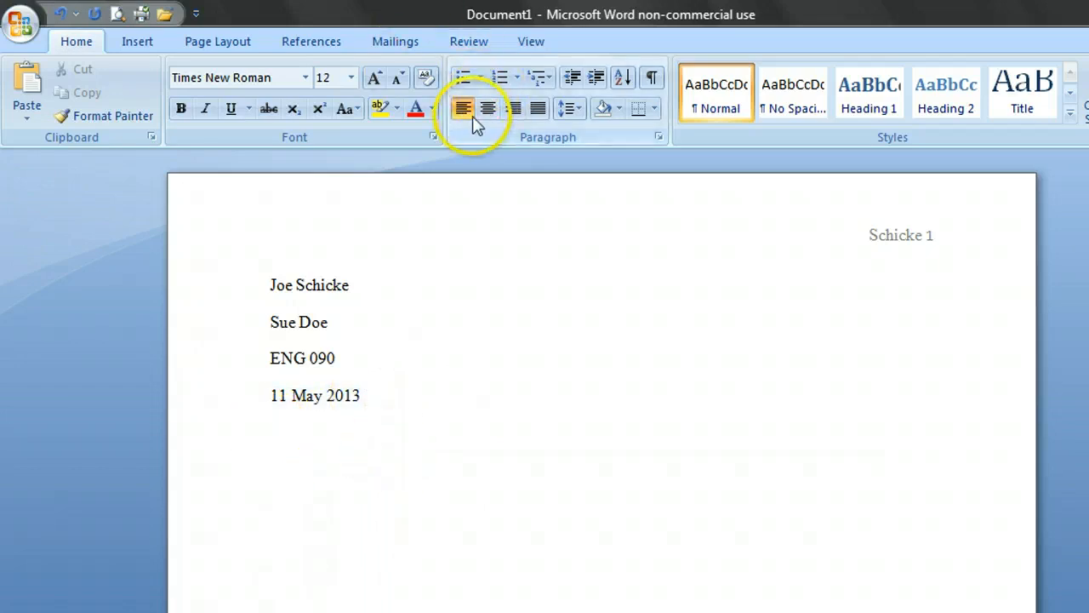
pyautogui.moveTo(318, 432); pyautogui.dragTo(278, 438)
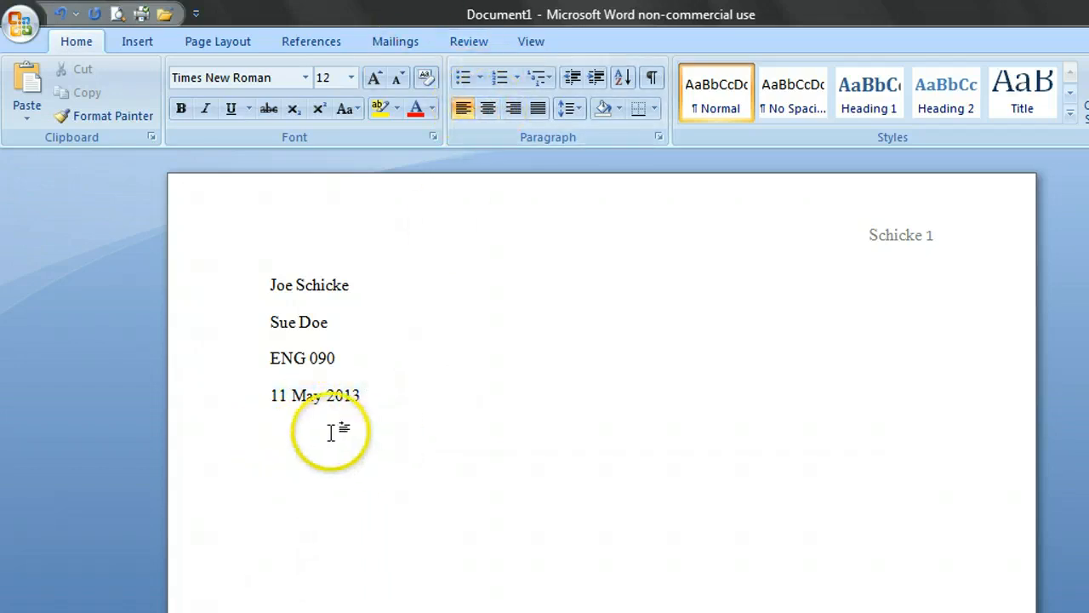
pyautogui.click(488, 109)
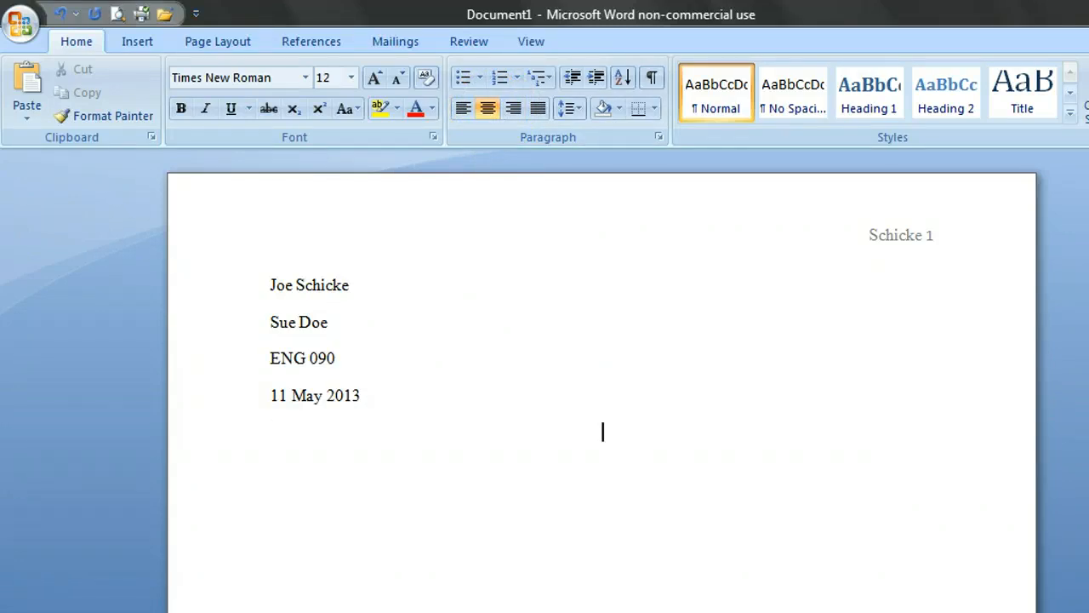
pyautogui.write('How to Write Papers')
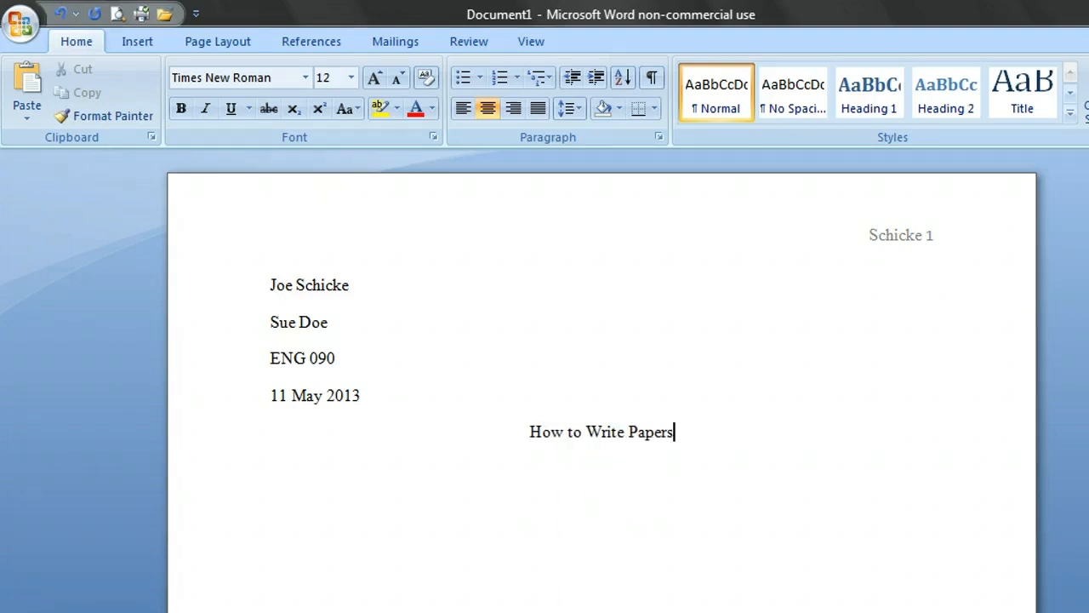
pyautogui.press('BackSpace')
pyautogui.press('BackSpace')
pyautogui.press('BackSpace')
pyautogui.press('BackSpace')
pyautogui.press('BackSpace')
pyautogui.press('BackSpace')
pyautogui.press('BackSpace')
pyautogui.press('BackSpace')
pyautogui.press('BackSpace')
pyautogui.press('BackSpace')
pyautogui.press('BackSpace')
pyautogui.press('BackSpace')
pyautogui.press('BackSpace')
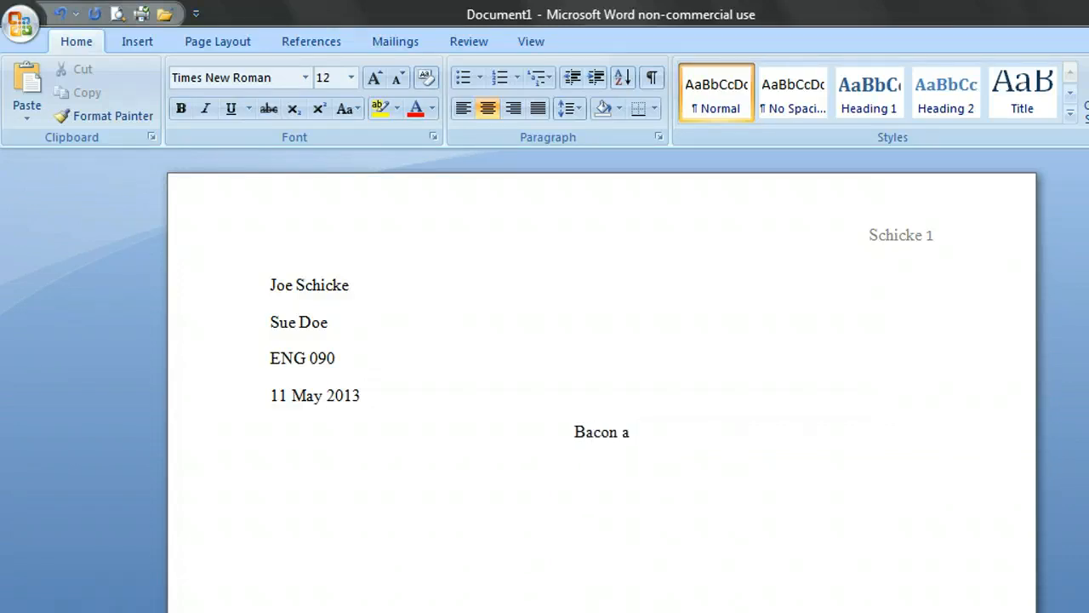
# Enter the title Bacon and the Capitalist System on the centred line below the date
pyautogui.write('the Capit')
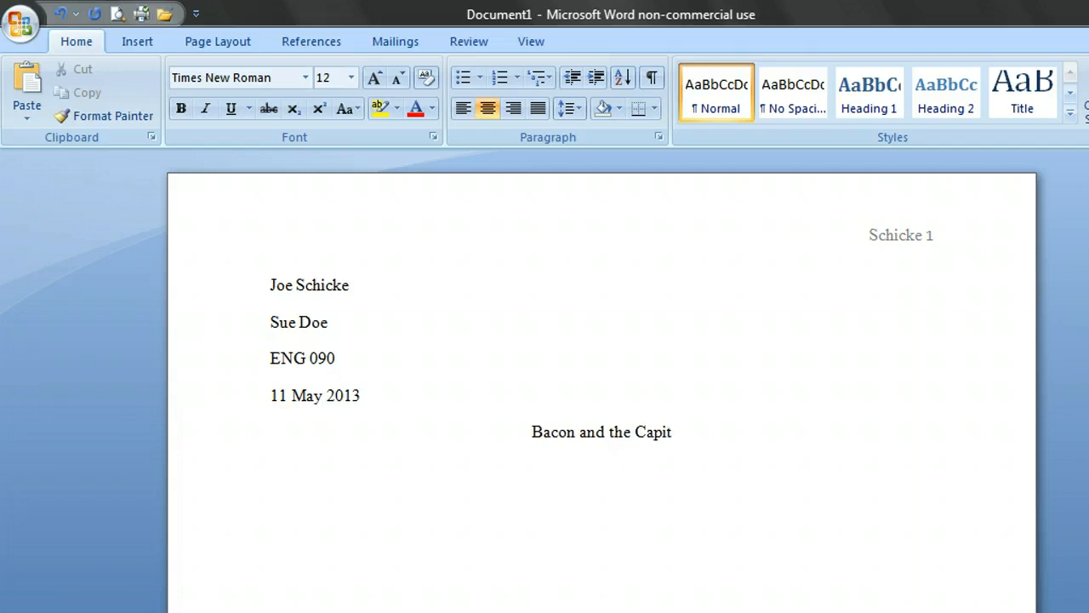
pyautogui.write('alist System')
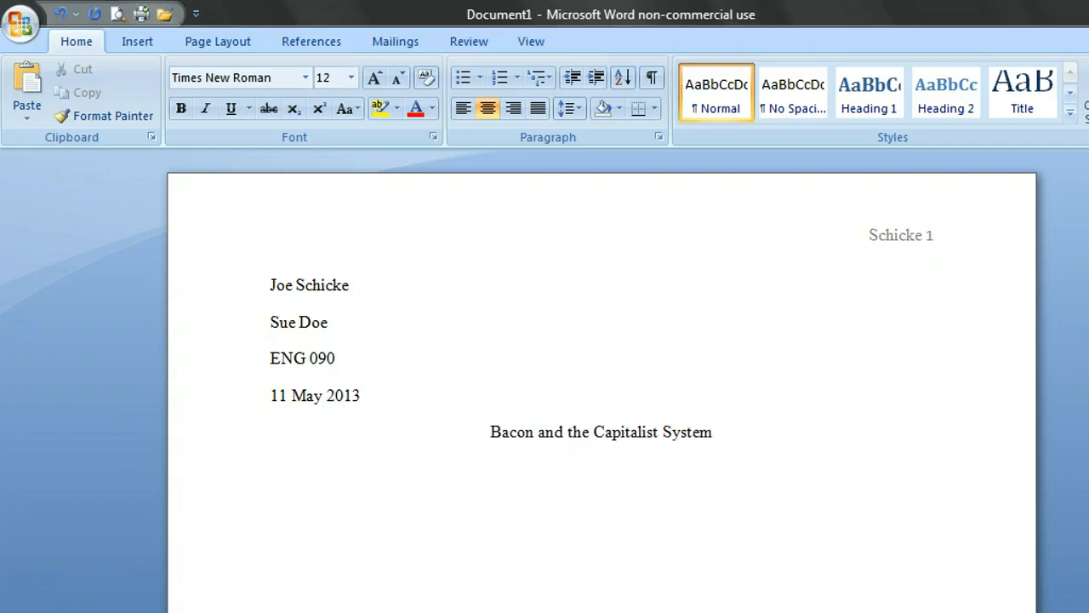
pyautogui.click(715, 442)
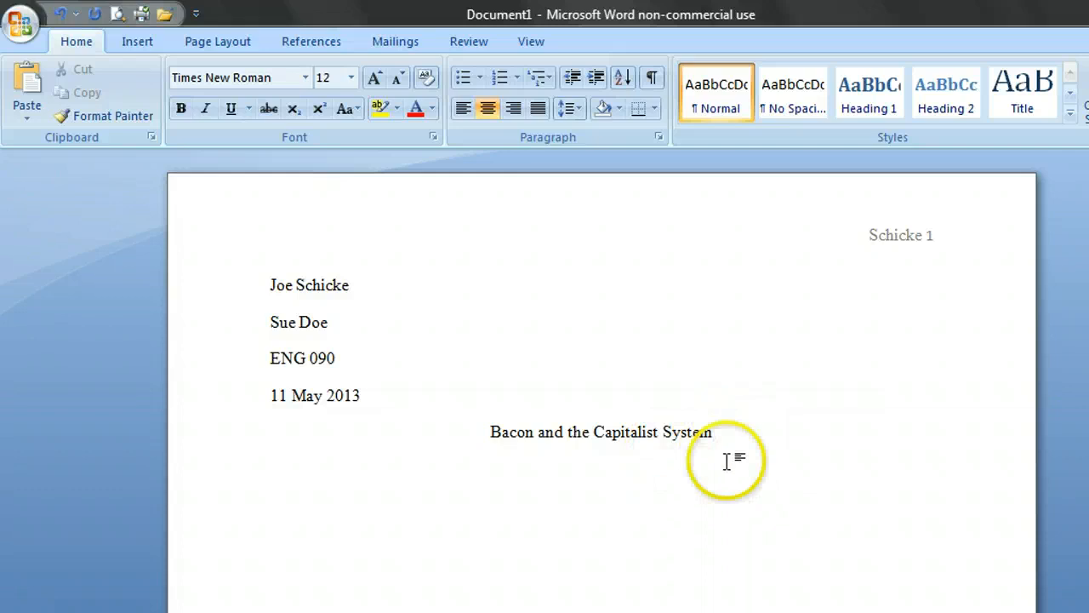
pyautogui.click(747, 439)
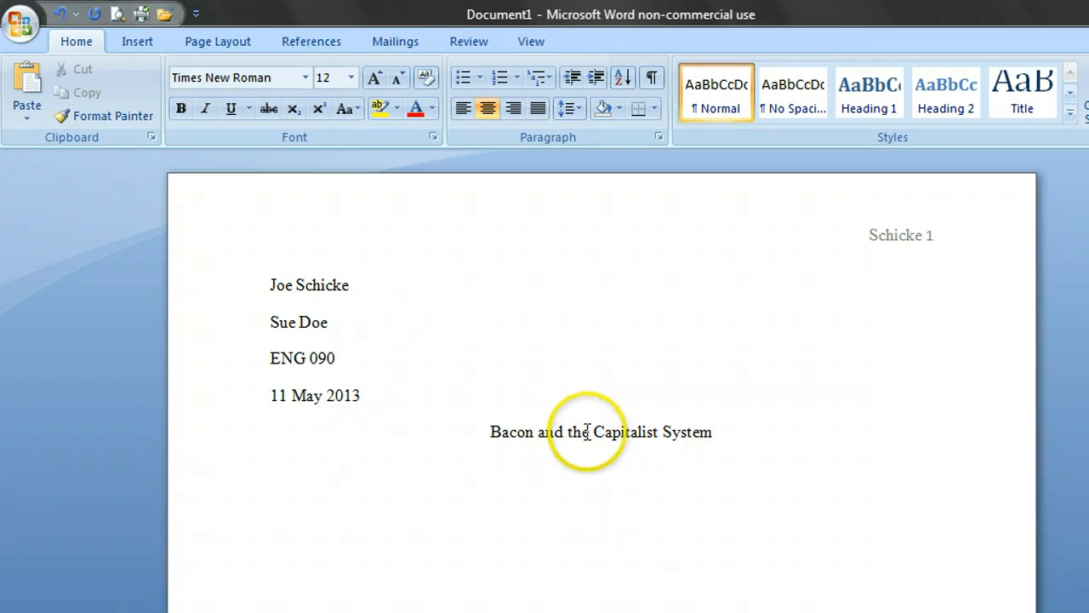
pyautogui.moveTo(593, 432); pyautogui.dragTo(538, 432)
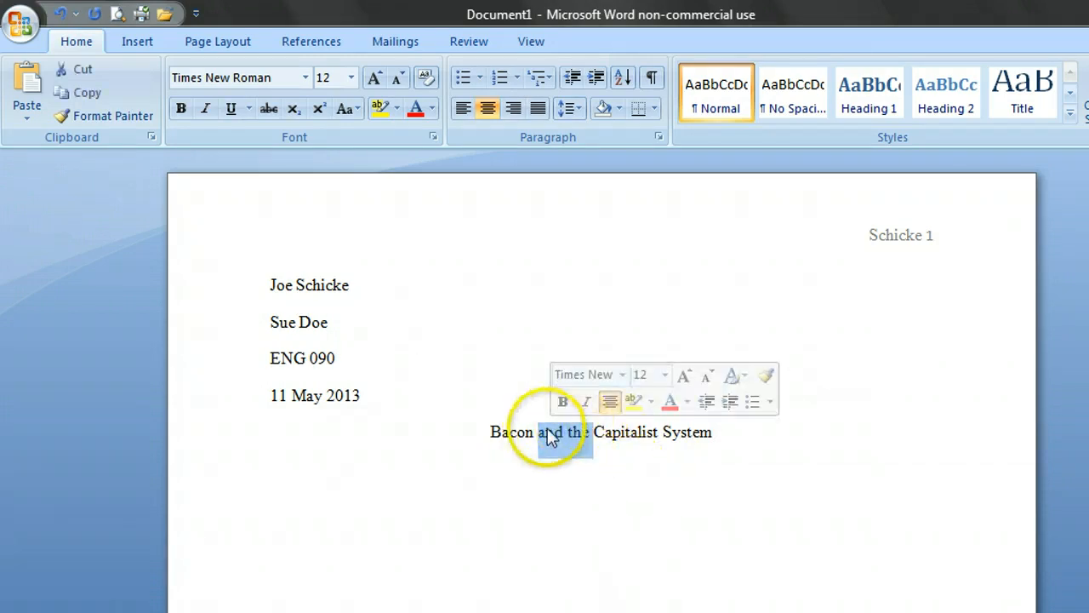
pyautogui.click(540, 432)
pyautogui.moveTo(487, 432); pyautogui.dragTo(531, 434)
pyautogui.click(595, 434)
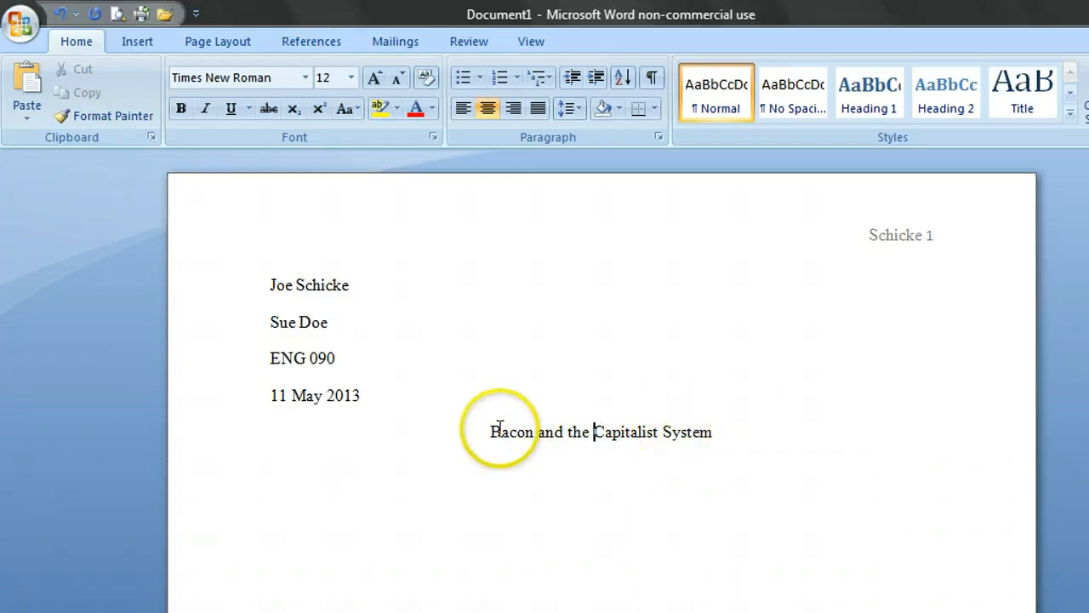
# Enclose the title Bacon and the Capitalist System in double quotation marks
pyautogui.click(745, 443)
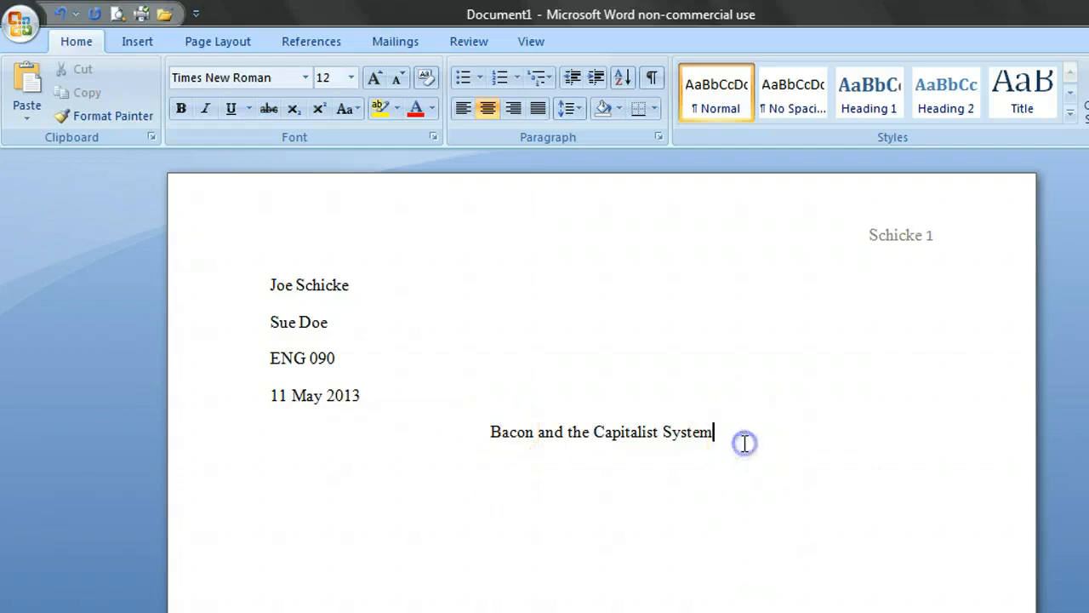
pyautogui.write('"')
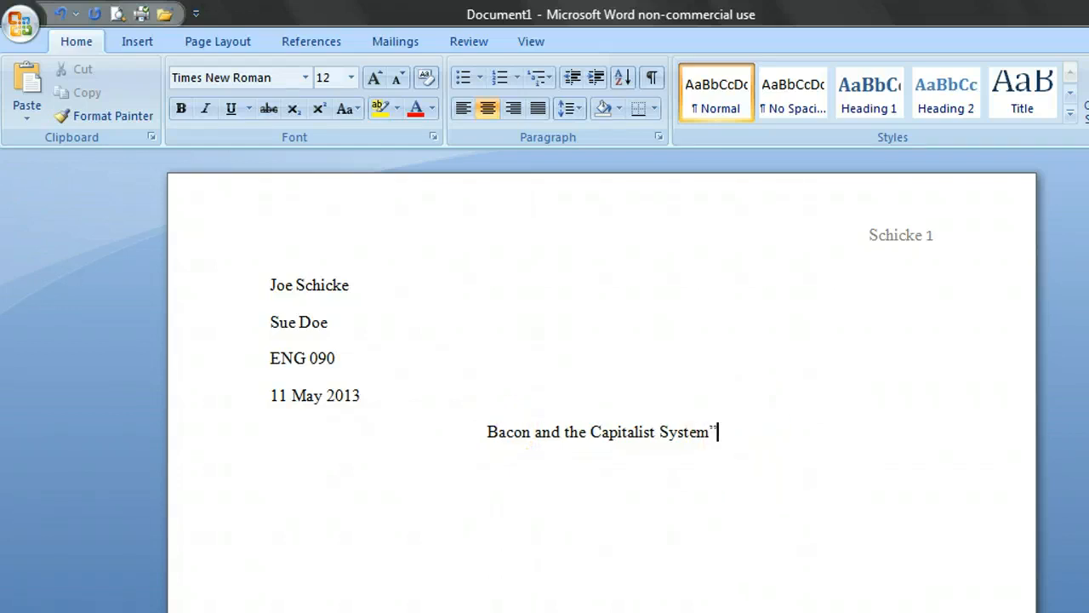
pyautogui.click(484, 432)
pyautogui.write('"')
# Format the whole quoted title as bold, italic, underlined and red at font size 24
pyautogui.moveTo(742, 431); pyautogui.dragTo(467, 426)
pyautogui.click(180, 108)
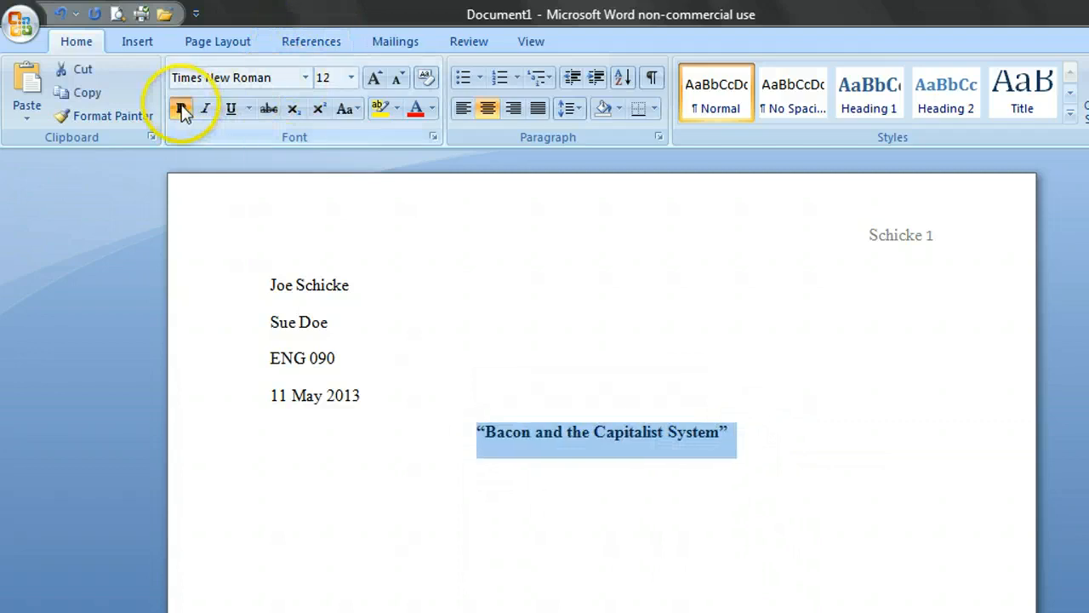
pyautogui.click(205, 108)
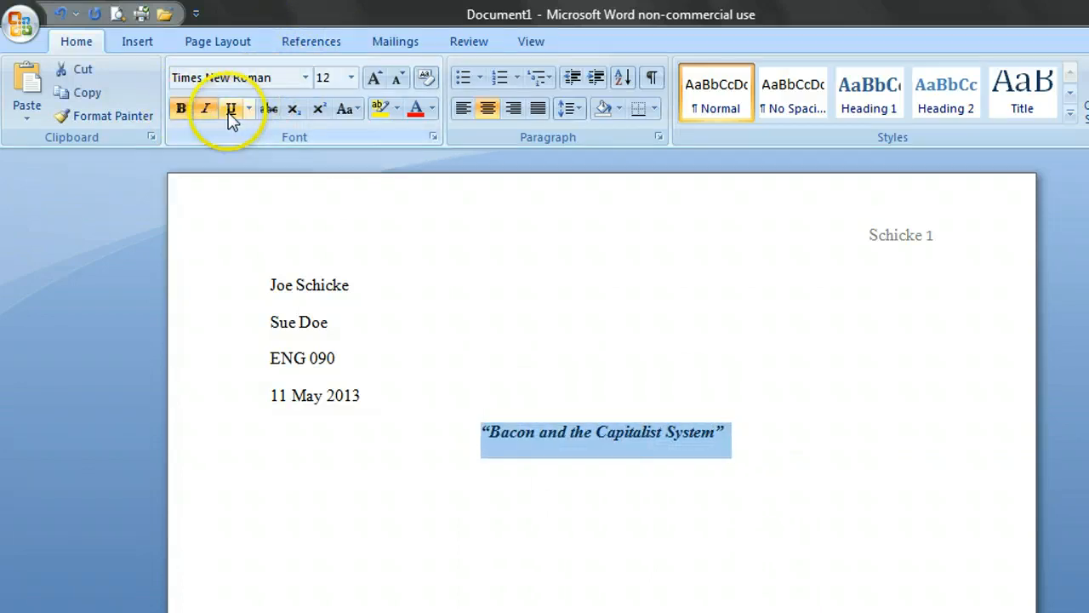
pyautogui.click(230, 111)
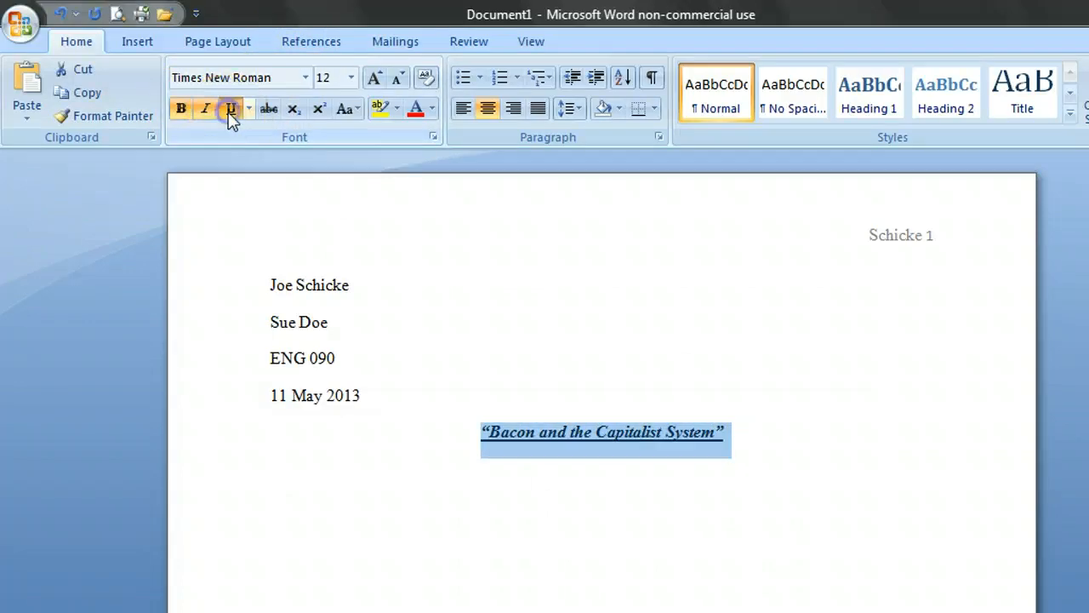
pyautogui.click(432, 108)
pyautogui.click(433, 293)
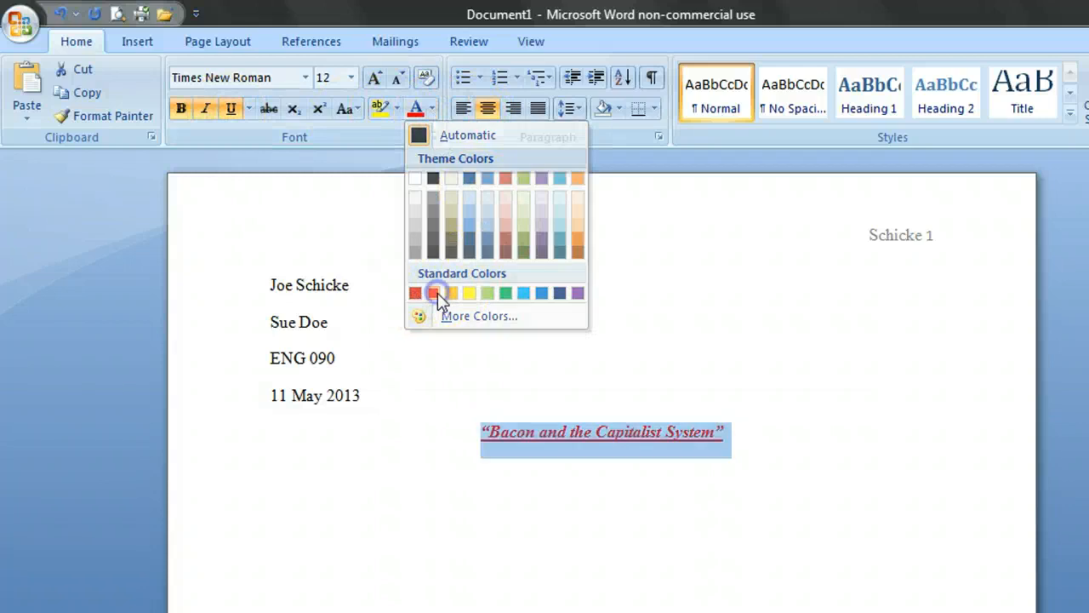
pyautogui.click(352, 78)
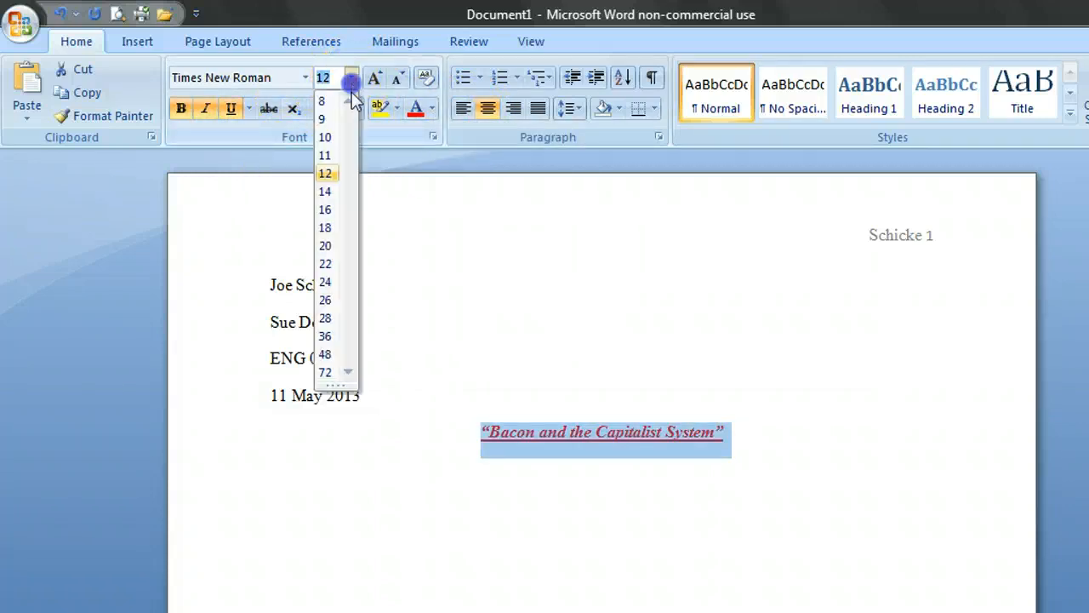
pyautogui.click(329, 284)
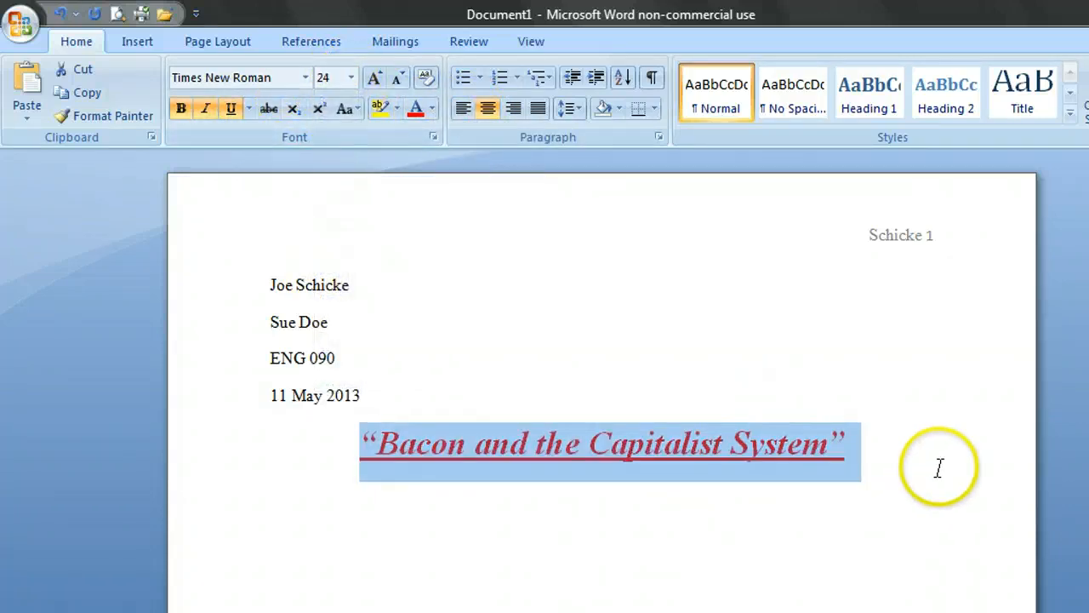
# Undo the title's size, colour, underline, italic and bold formatting and remove its quotation marks
pyautogui.click(399, 305)
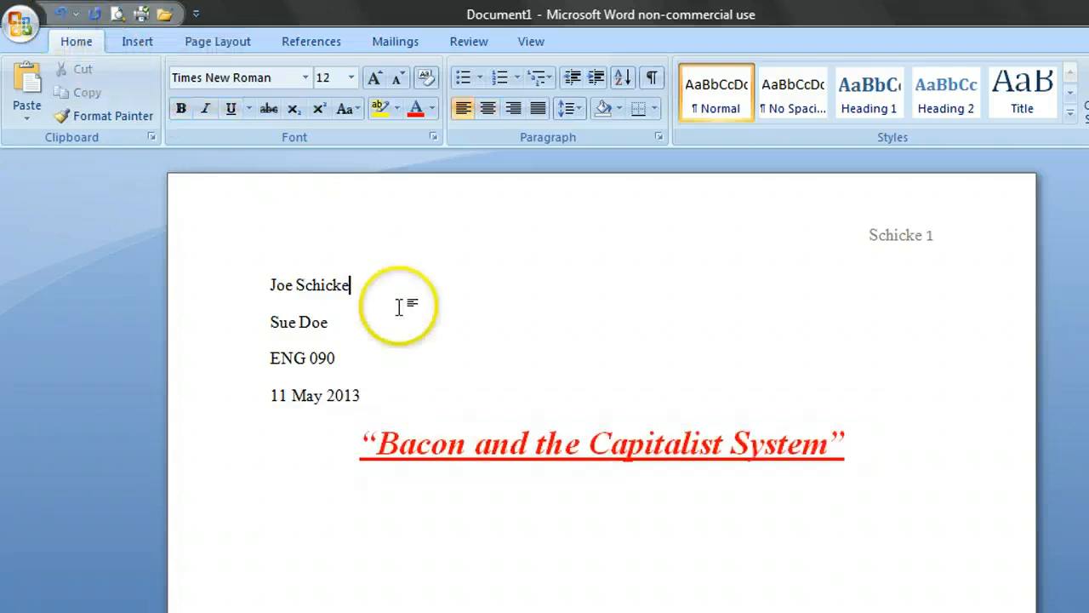
pyautogui.click(60, 15)
pyautogui.click(60, 14)
pyautogui.click(59, 14)
pyautogui.click(60, 15)
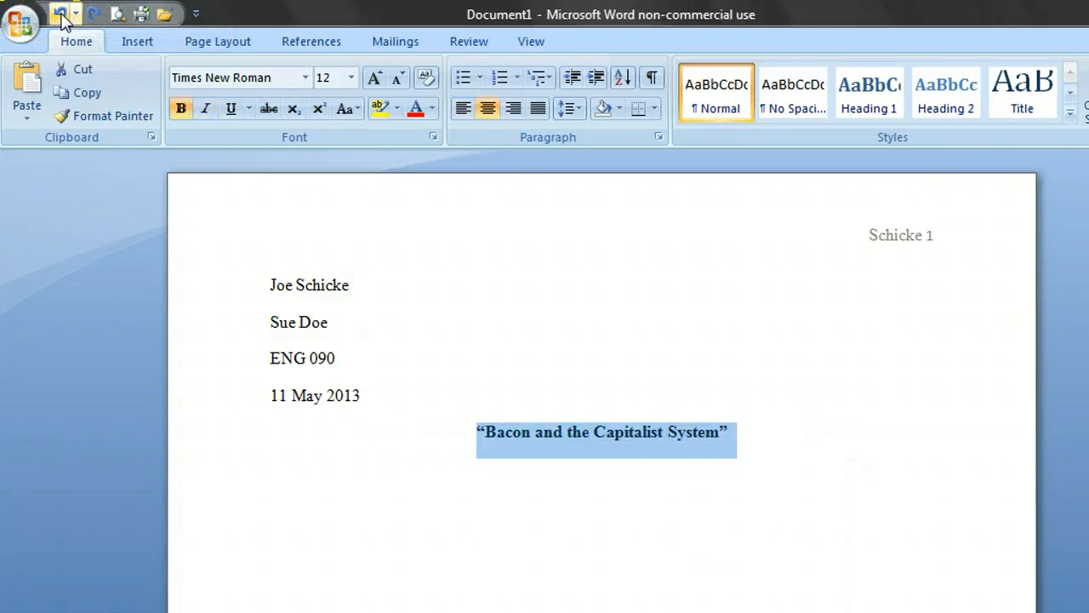
pyautogui.click(60, 15)
pyautogui.click(59, 14)
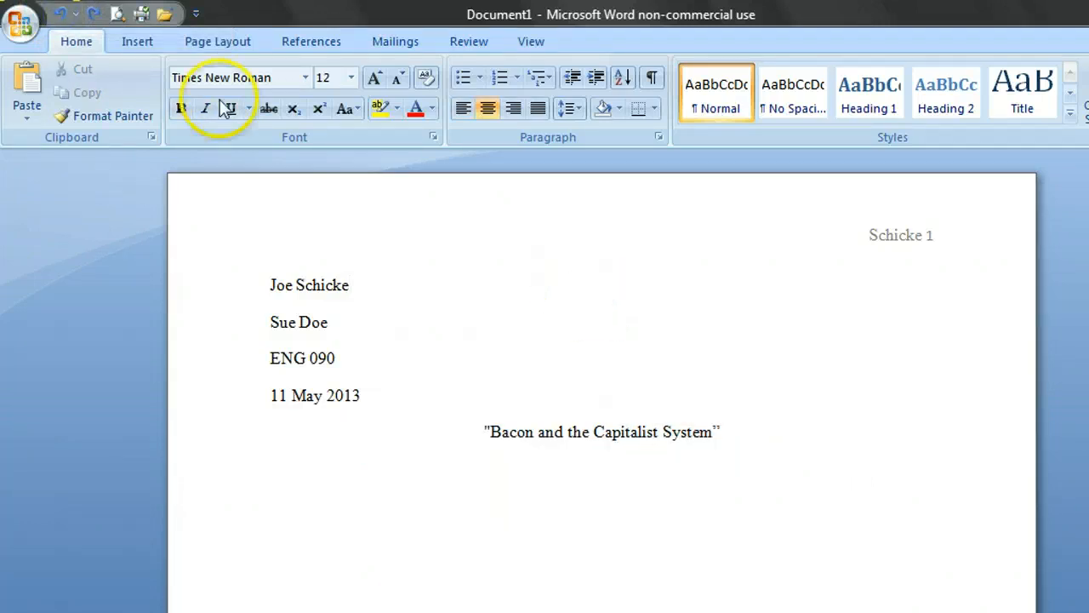
pyautogui.click(59, 14)
pyautogui.click(59, 14)
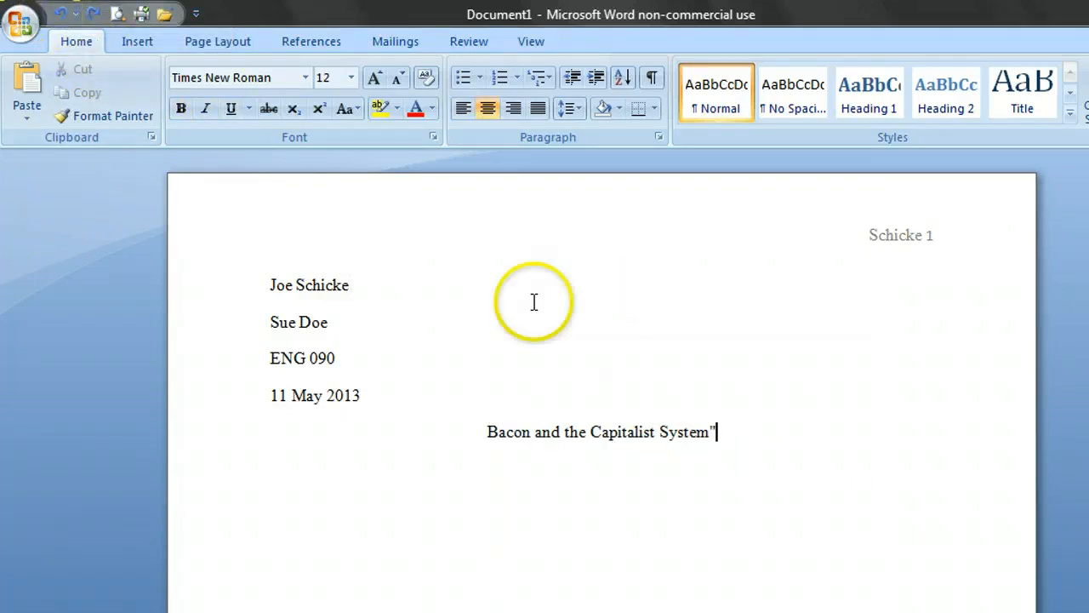
pyautogui.click(56, 17)
# Insert two blank lines between the date and the title, and undo them
pyautogui.click(853, 423)
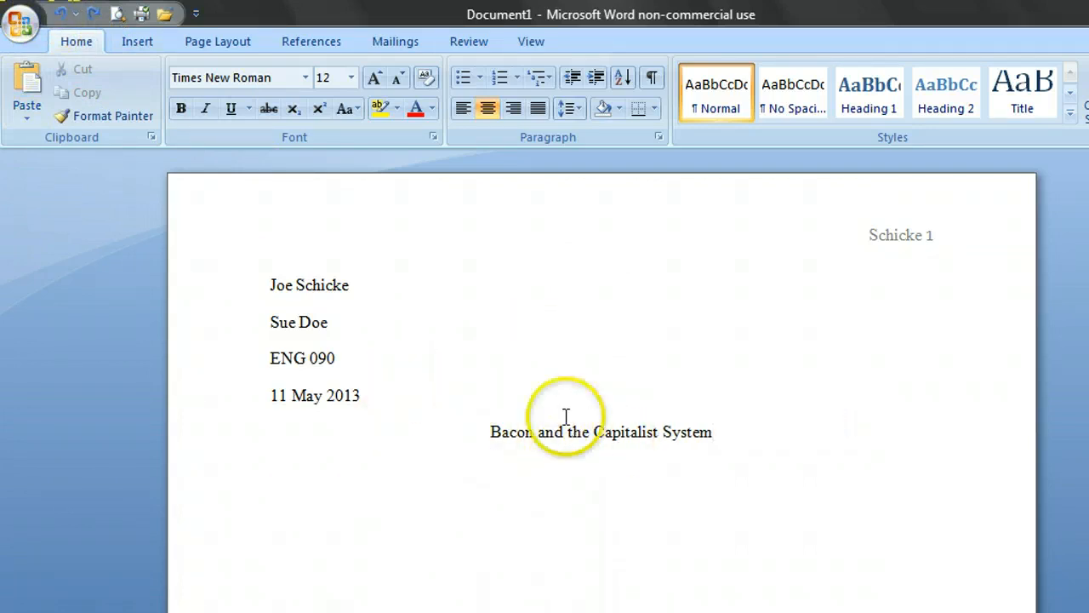
pyautogui.press('Return')
pyautogui.press('Return')
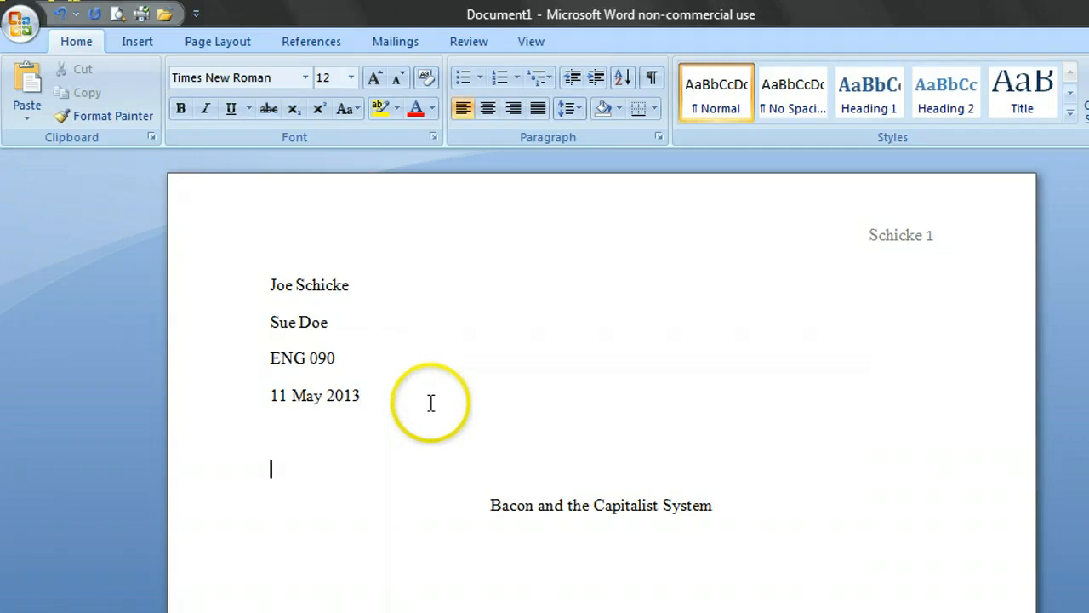
pyautogui.click(61, 14)
pyautogui.click(62, 14)
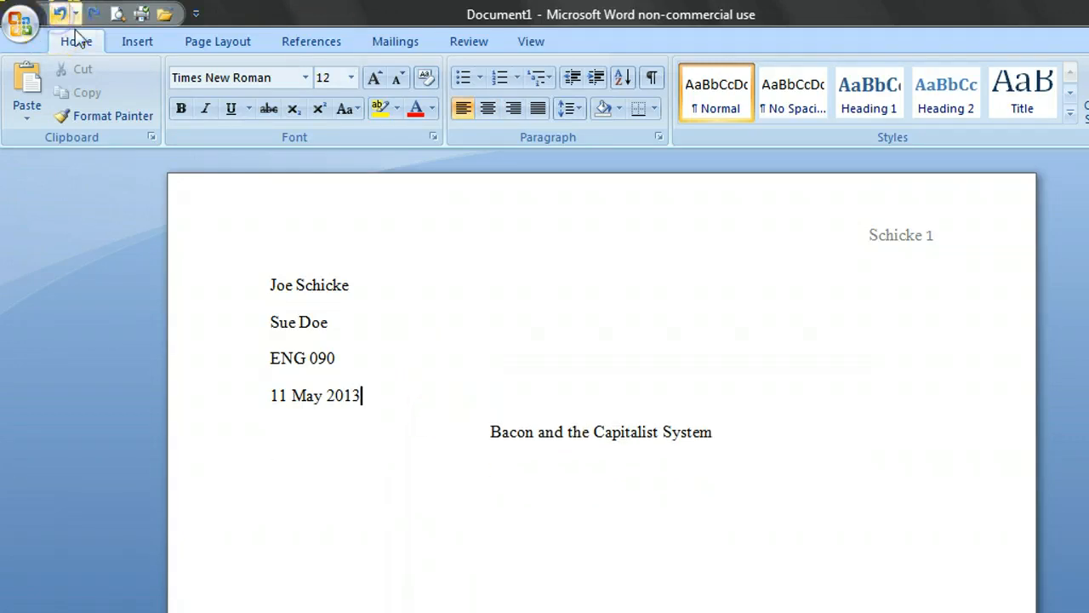
# Start a left-aligned, tab-indented body paragraph below the title and fill almost two lines with the placeholder letter g
pyautogui.click(776, 439)
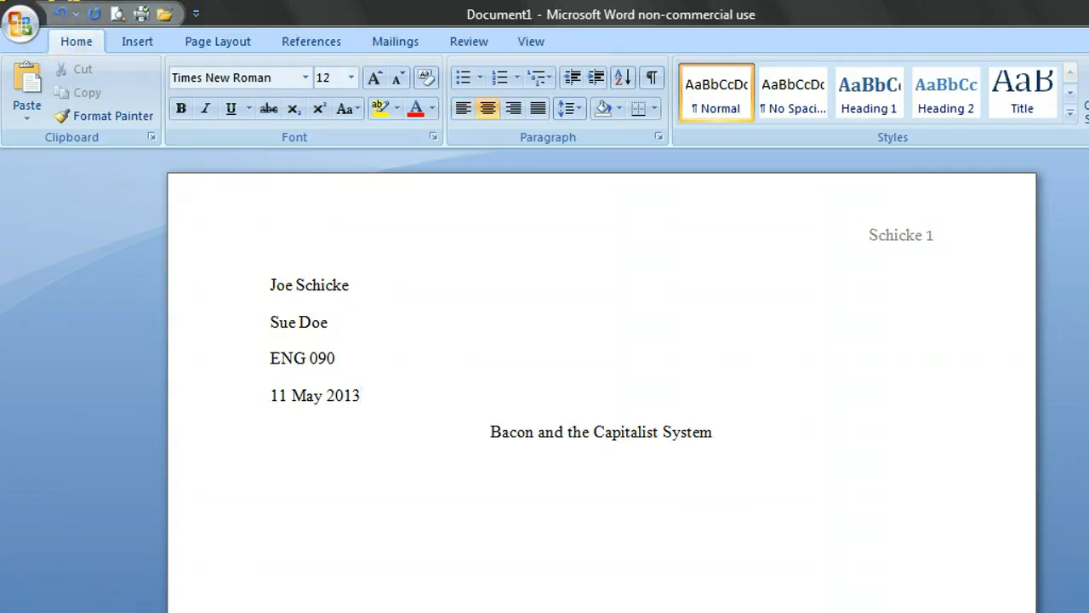
pyautogui.click(603, 469)
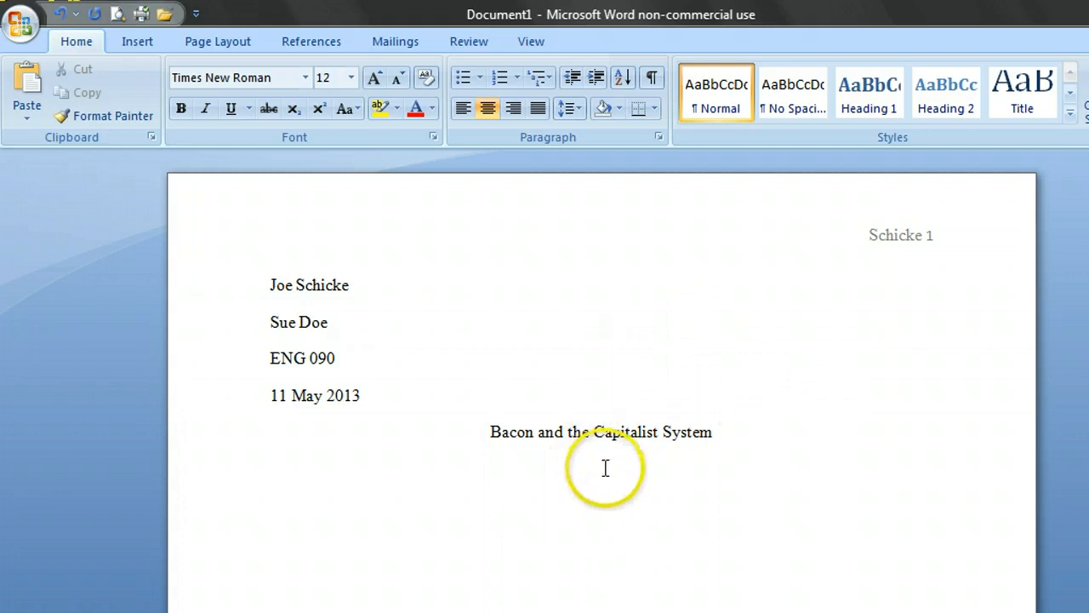
pyautogui.click(463, 114)
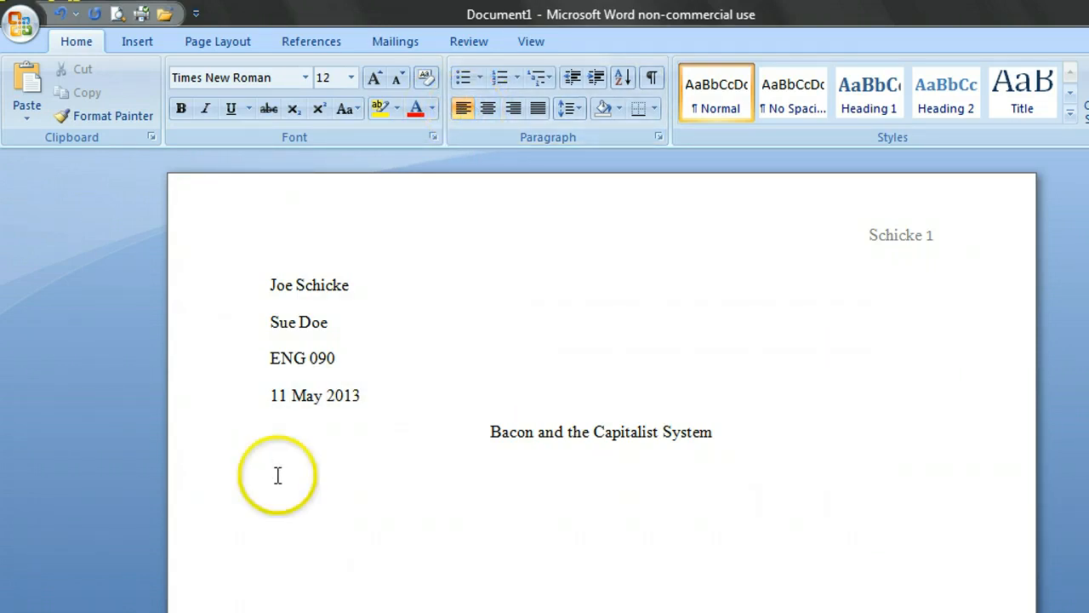
pyautogui.press('Tab')
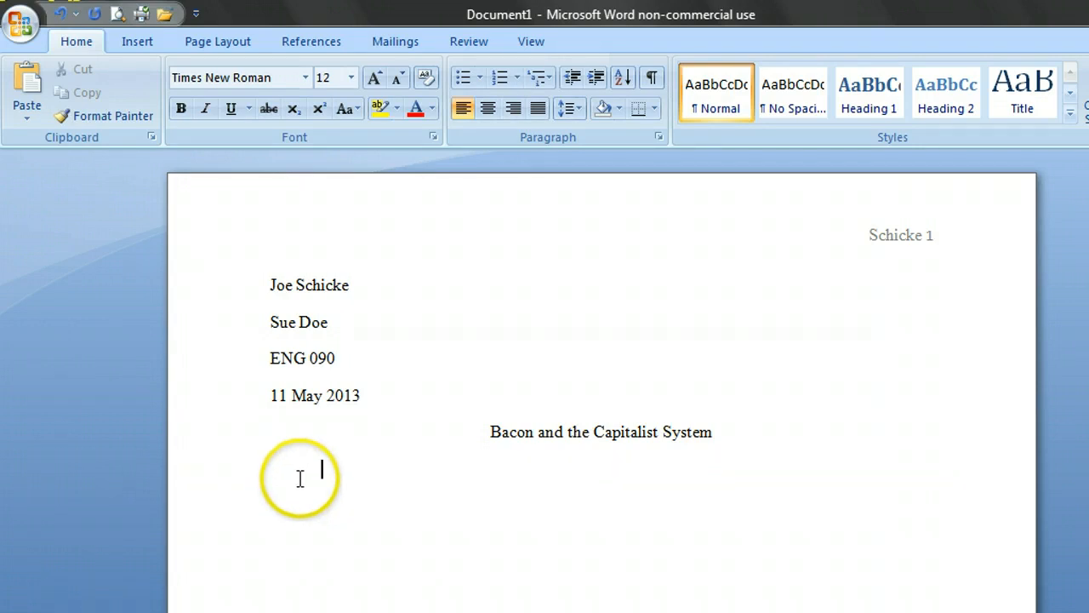
pyautogui.write('gggggggggggggggggggggggg')
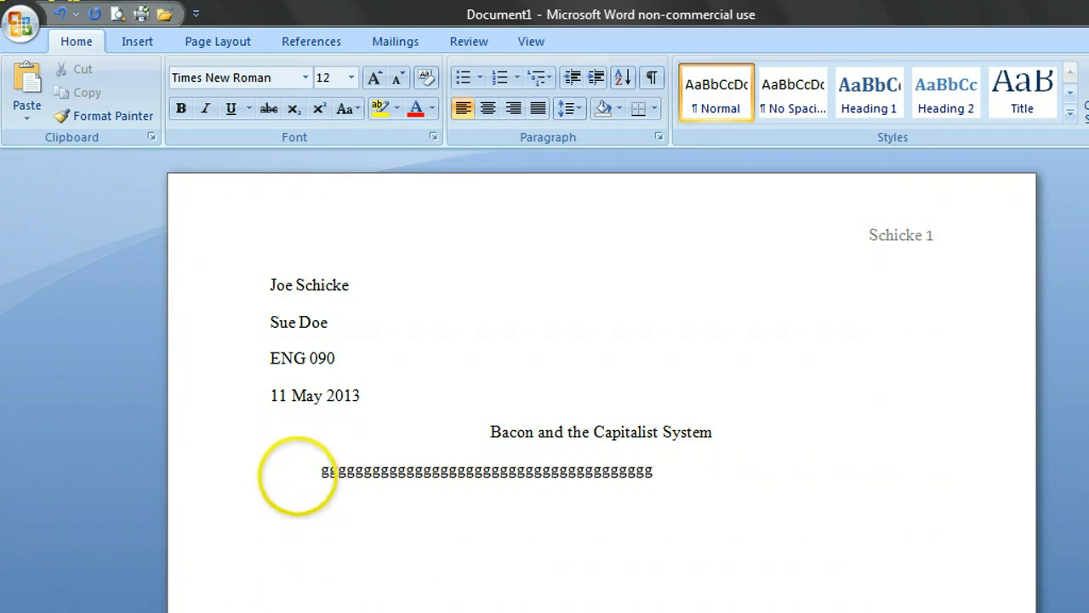
pyautogui.write('gggggggggggggggggggggggggggggggggg')
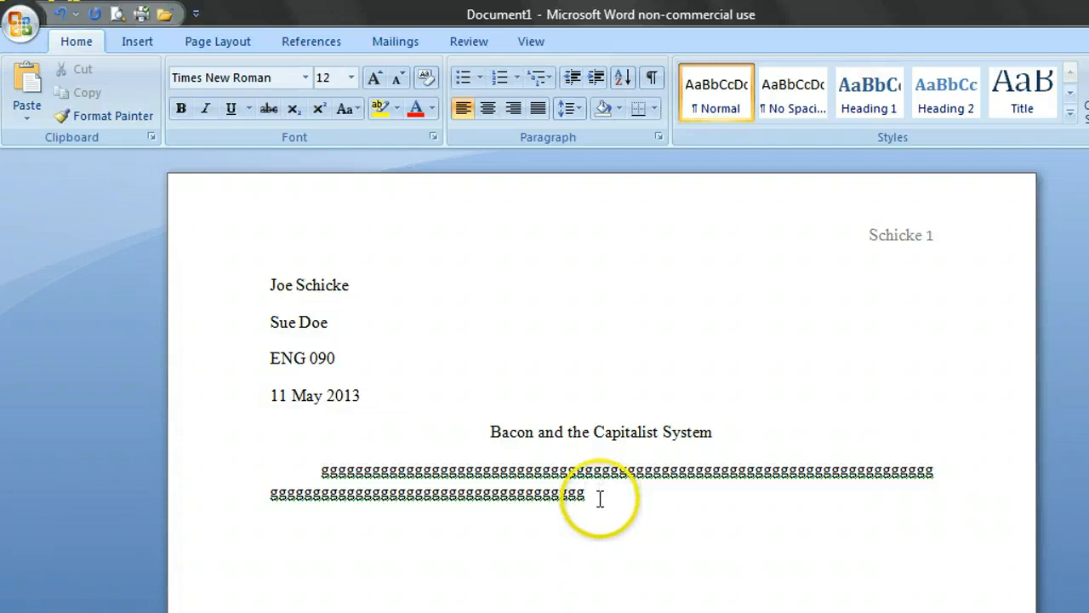
# Set the line spacing of the placeholder body paragraph to 2.0
pyautogui.moveTo(612, 503); pyautogui.dragTo(286, 474)
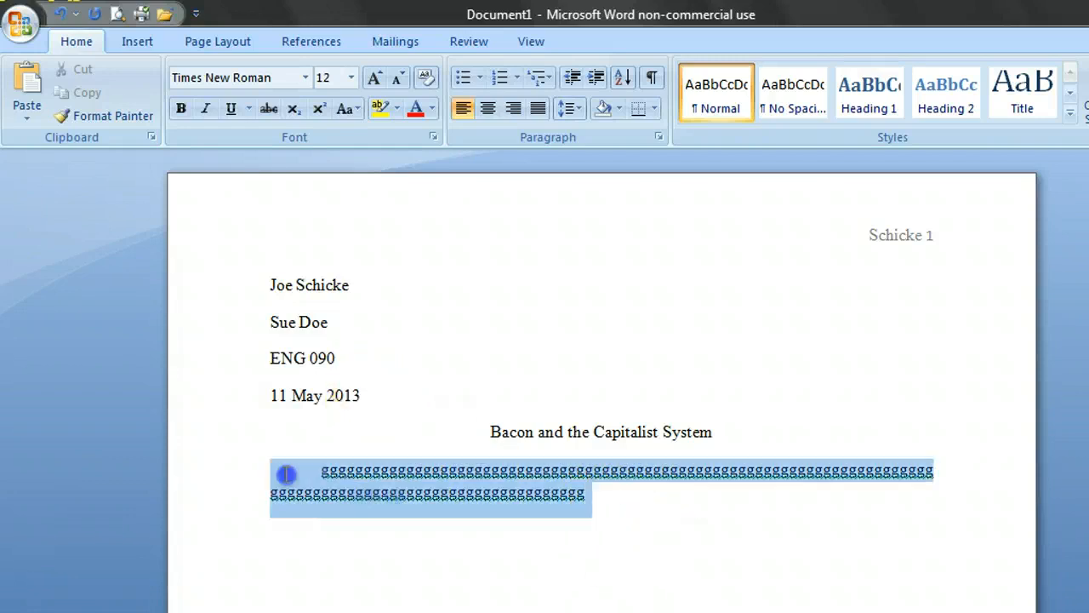
pyautogui.click(577, 111)
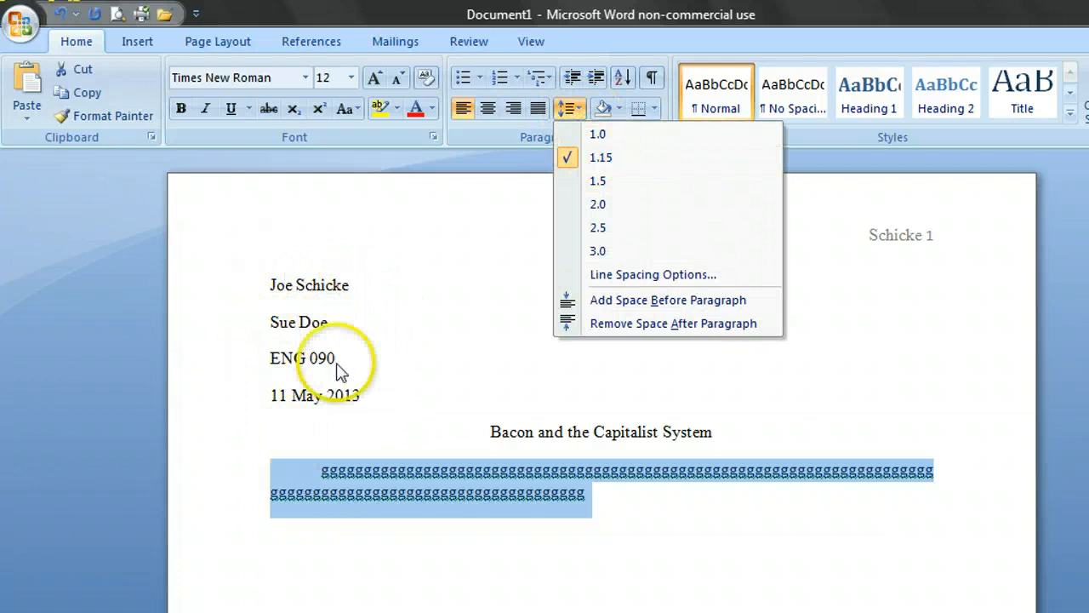
pyautogui.click(599, 207)
pyautogui.click(628, 529)
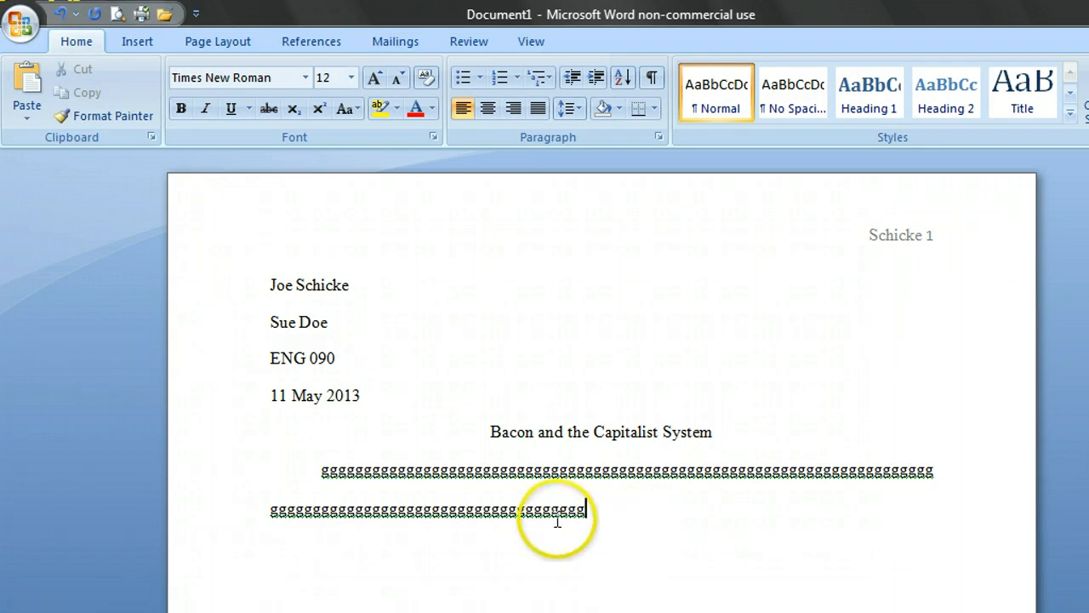
# Save the paper to the desktop as a Word Document, named with the author's surname followed by "bacon paper"
pyautogui.click(22, 25)
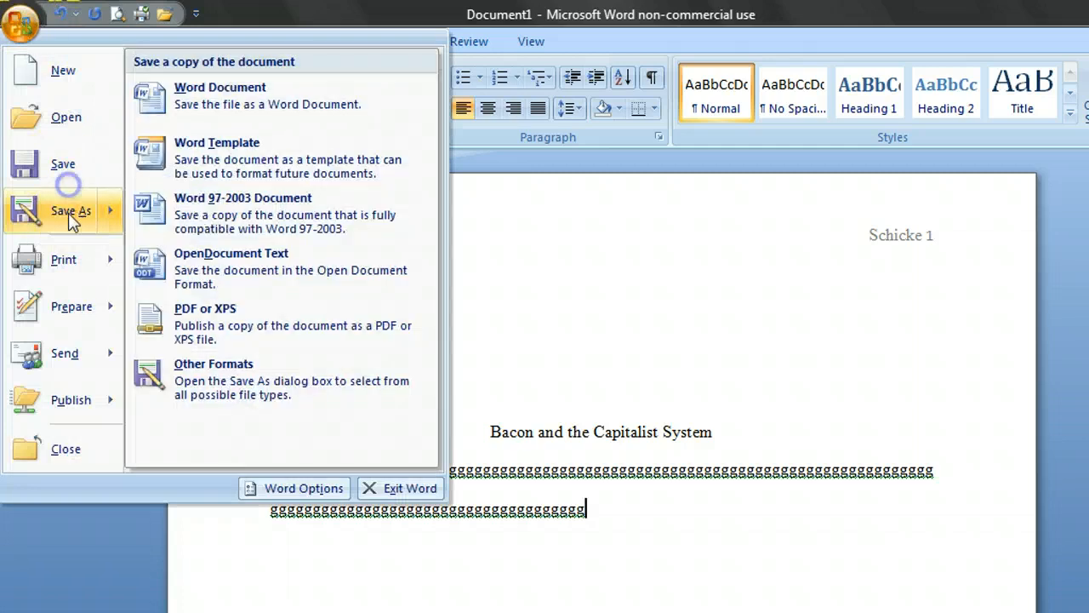
pyautogui.click(72, 215)
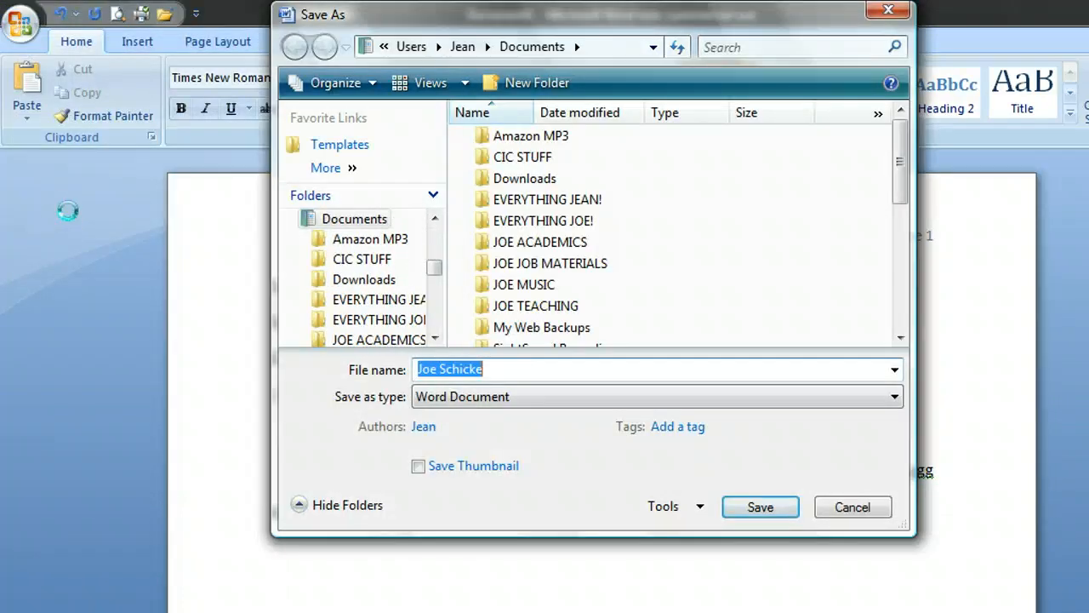
pyautogui.moveTo(434, 267); pyautogui.dragTo(431, 201)
pyautogui.click(341, 219)
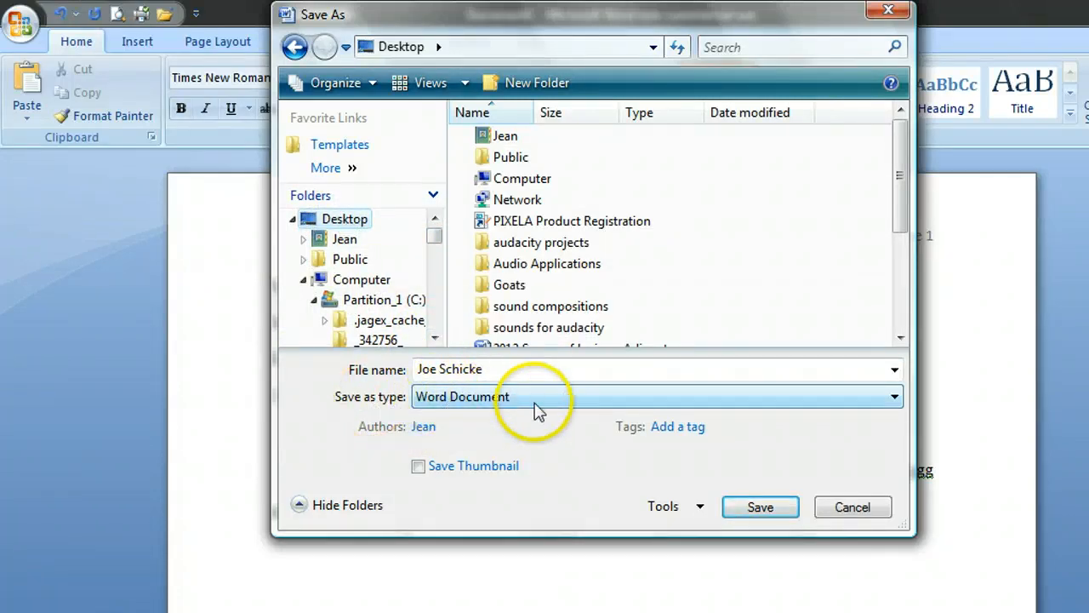
pyautogui.moveTo(491, 368); pyautogui.dragTo(284, 360)
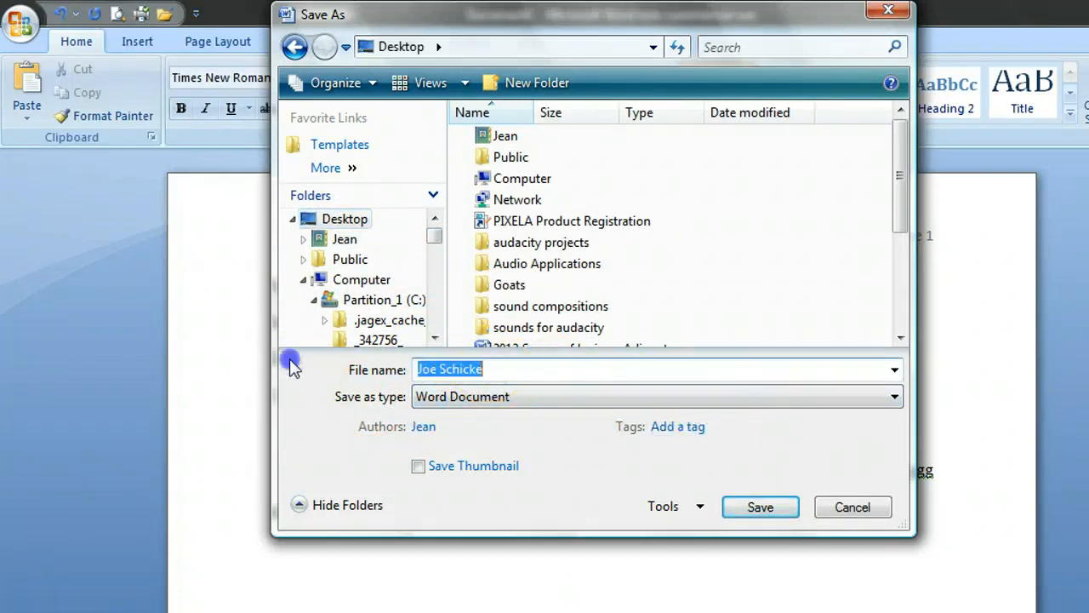
pyautogui.write('Sc')
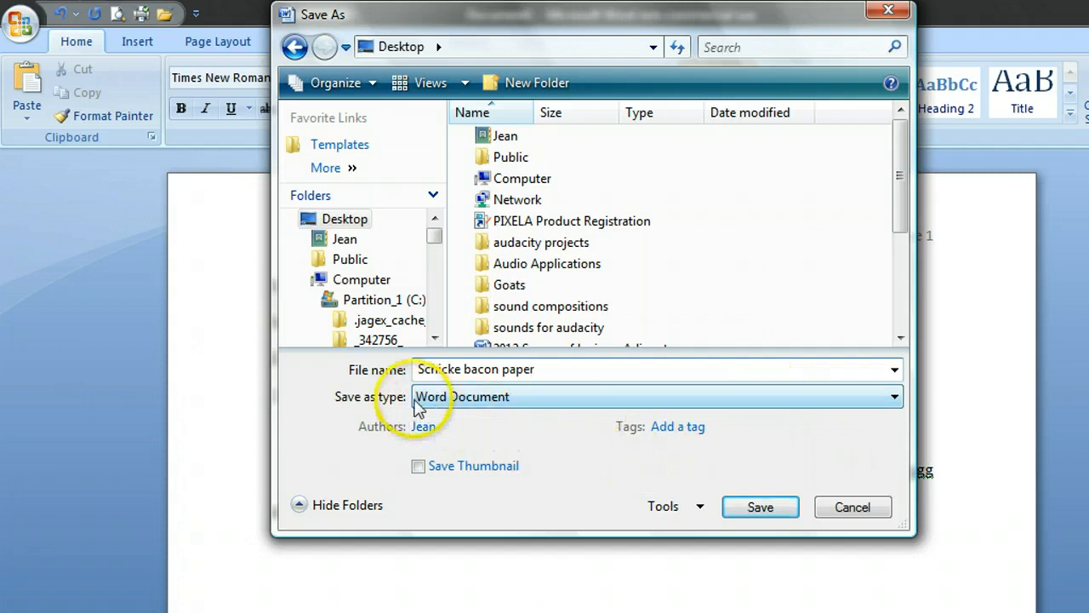
pyautogui.click(761, 509)
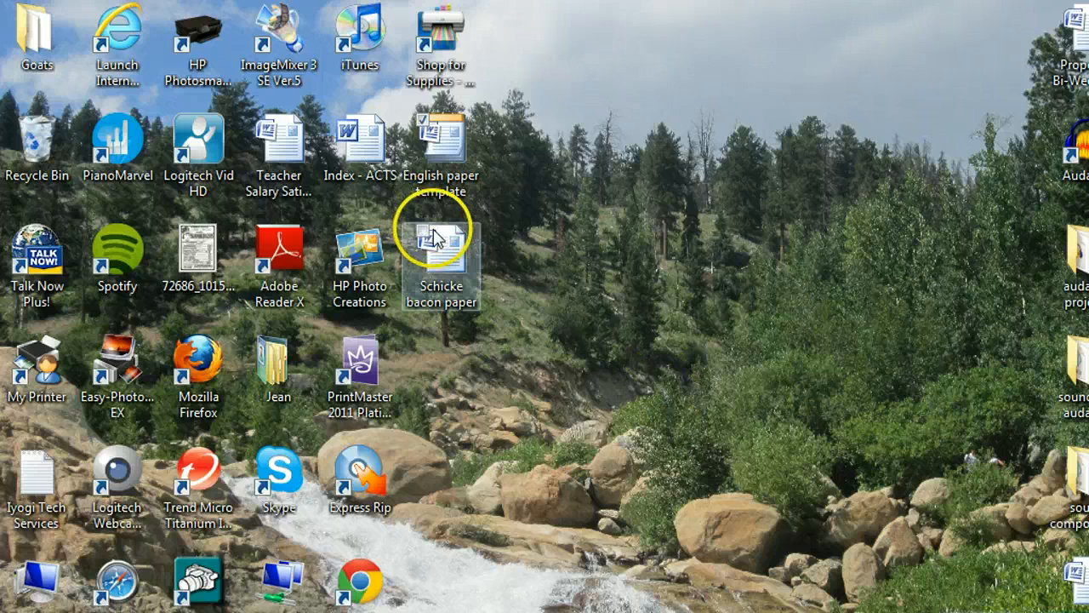
# Open the saved bacon paper and a new document from the English paper template to compare them, closing each one
pyautogui.click(447, 142)
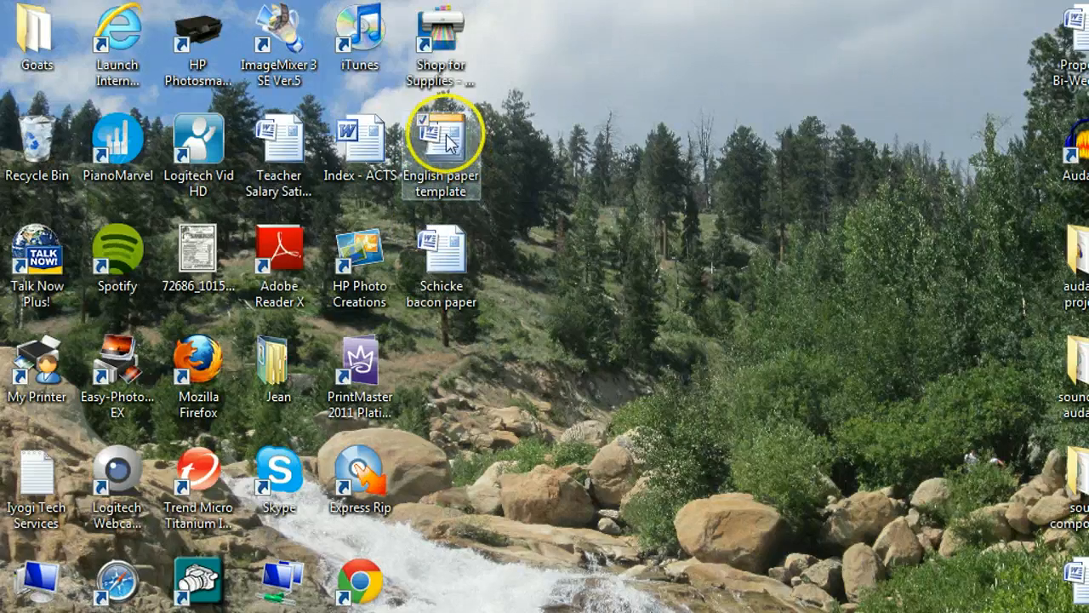
pyautogui.click(448, 269)
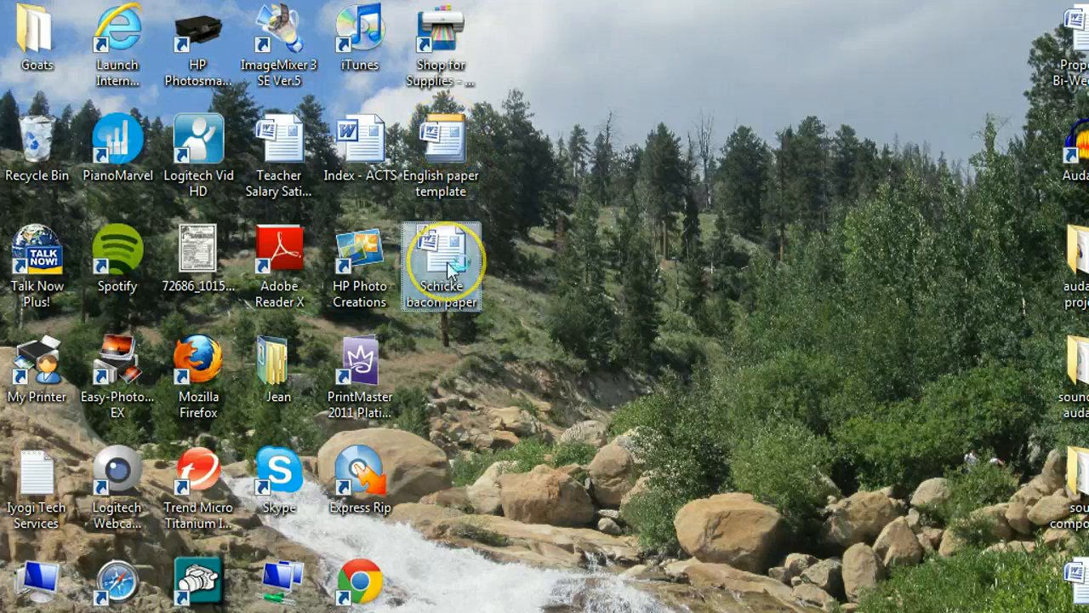
pyautogui.doubleClick(449, 267)
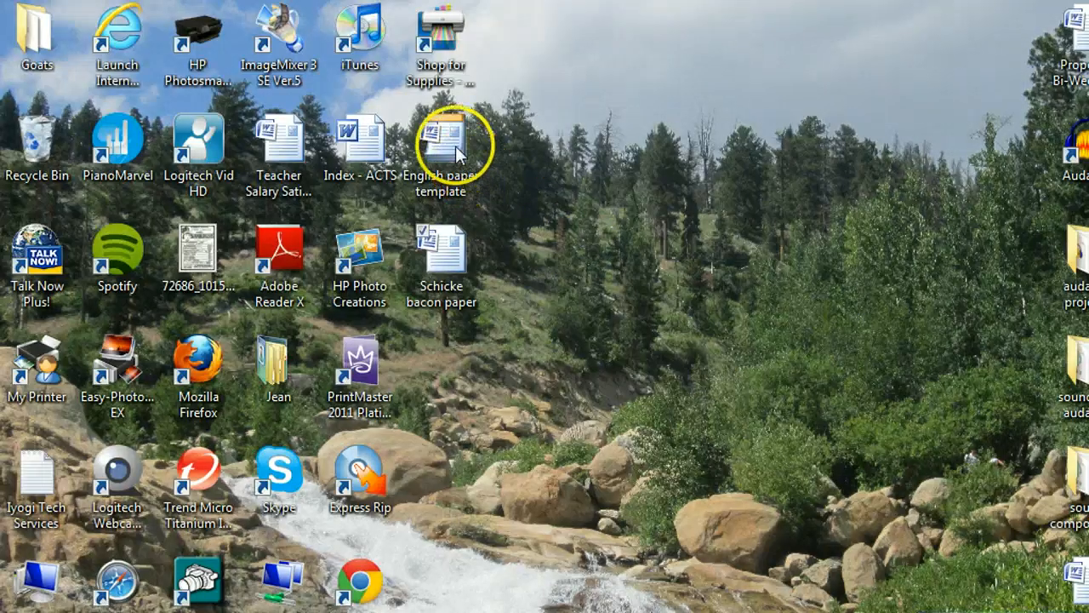
pyautogui.doubleClick(458, 148)
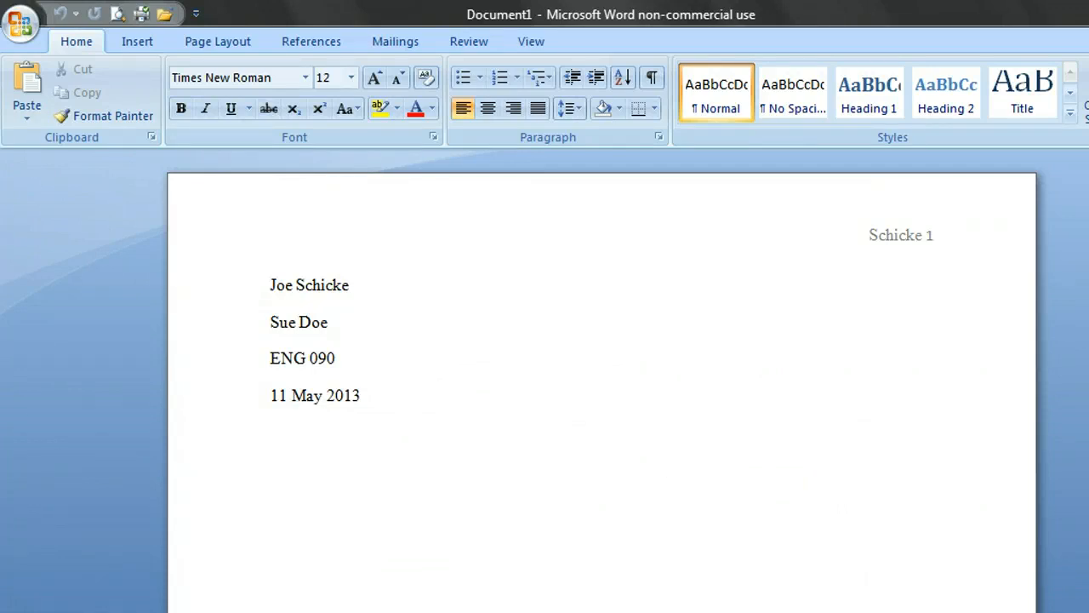
pyautogui.click(1088, 8)
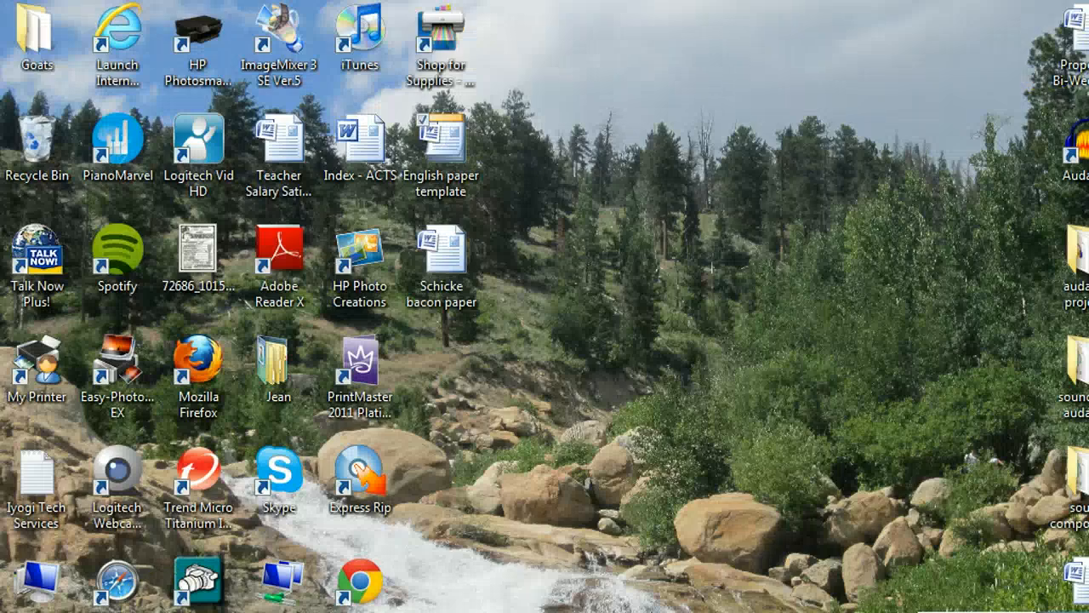